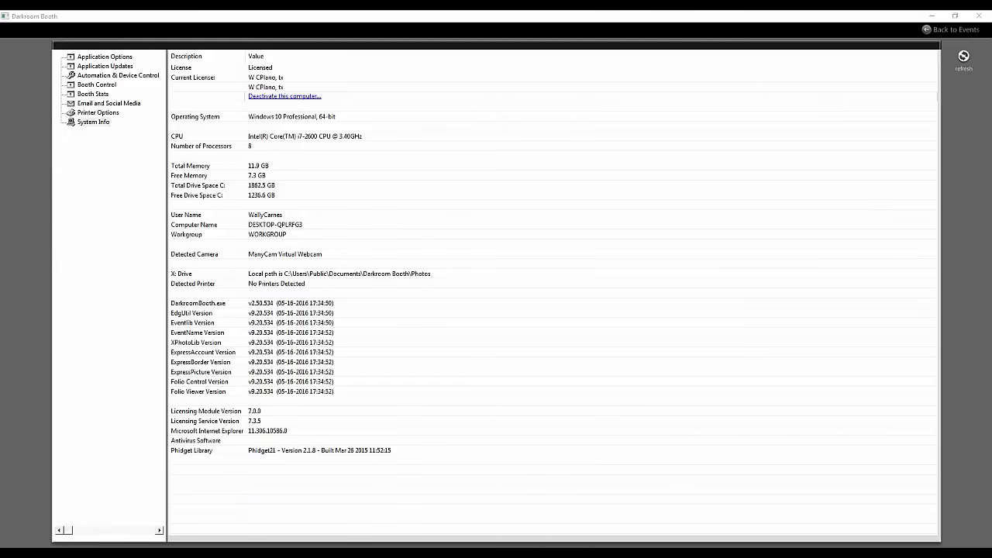
# View the Slomo.JPG reference image of the video settings and bring up the event's slideshow settings
pyautogui.hotkey('alt', 'Tab')
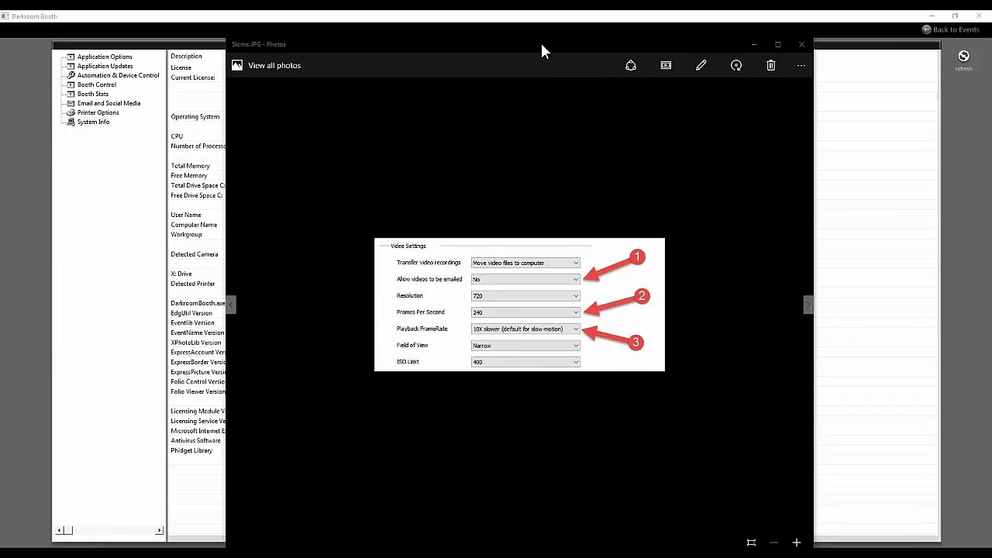
pyautogui.hotkey('alt', 'F4')
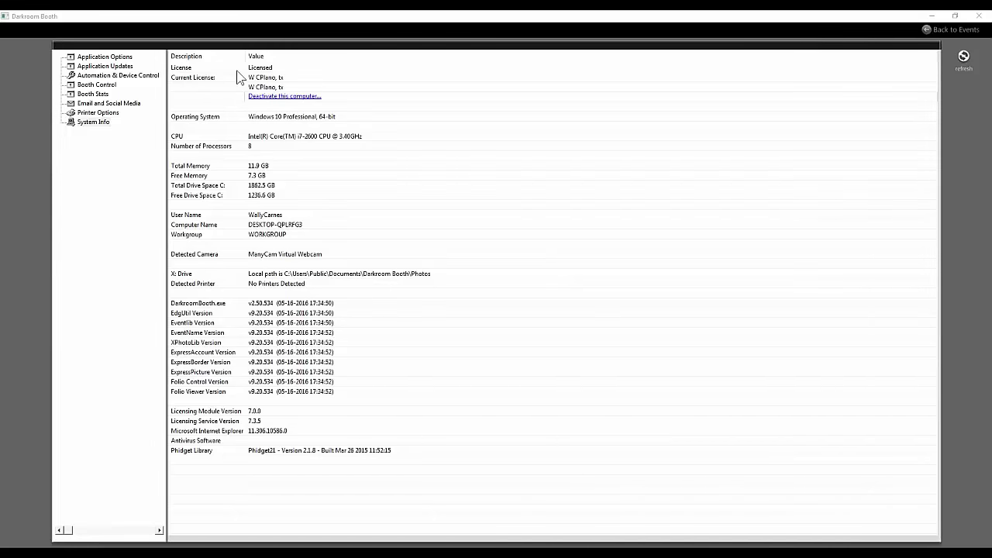
pyautogui.click(926, 30)
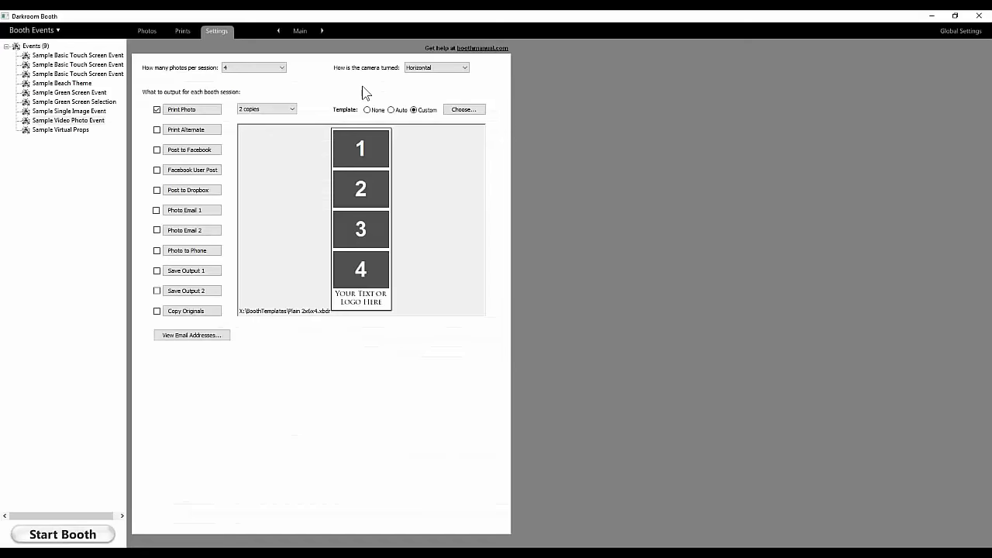
pyautogui.click(300, 30)
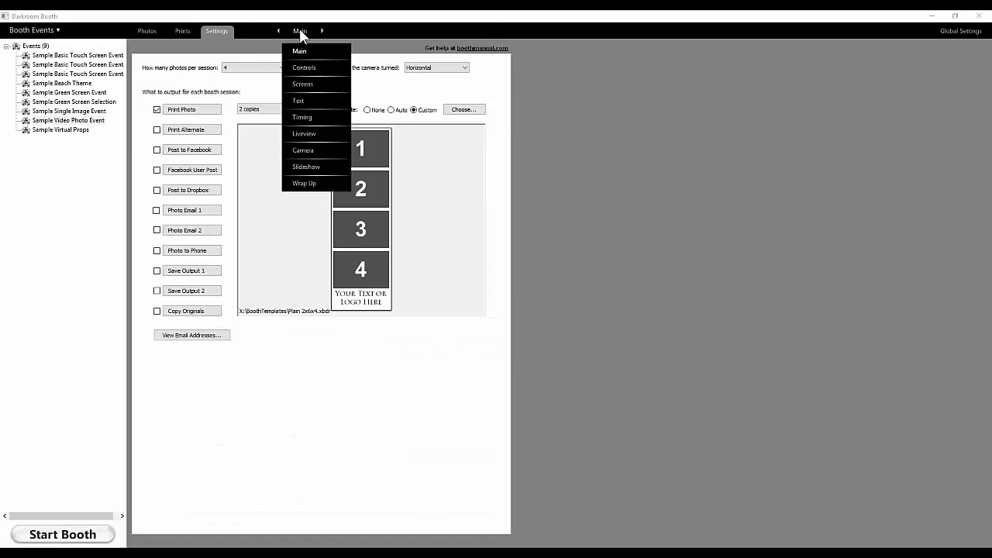
pyautogui.click(306, 168)
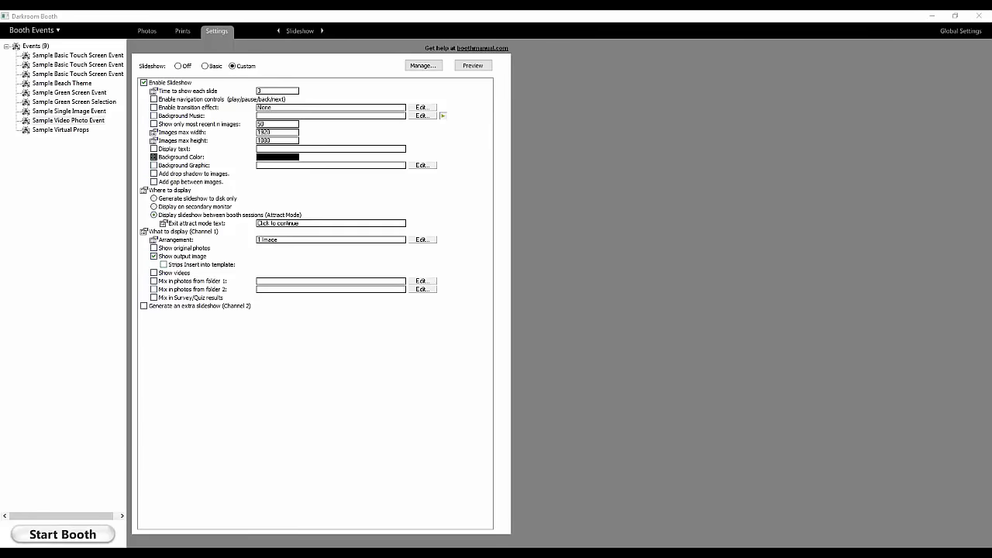
pyautogui.click(152, 242)
# Try enabling video playback for the video camera graphic's Video Session command in the Video Option screen template, and leave the editor without saving
pyautogui.click(310, 31)
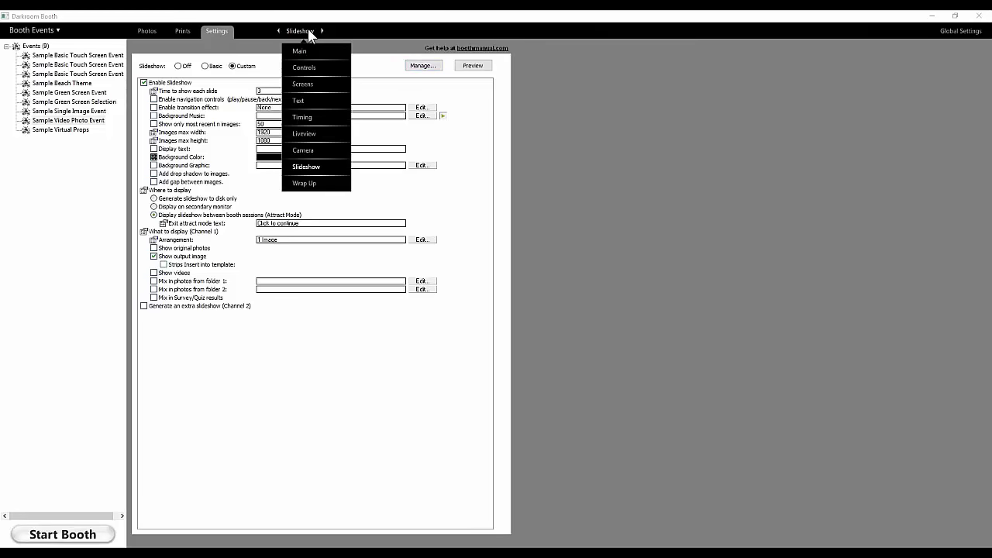
pyautogui.click(301, 87)
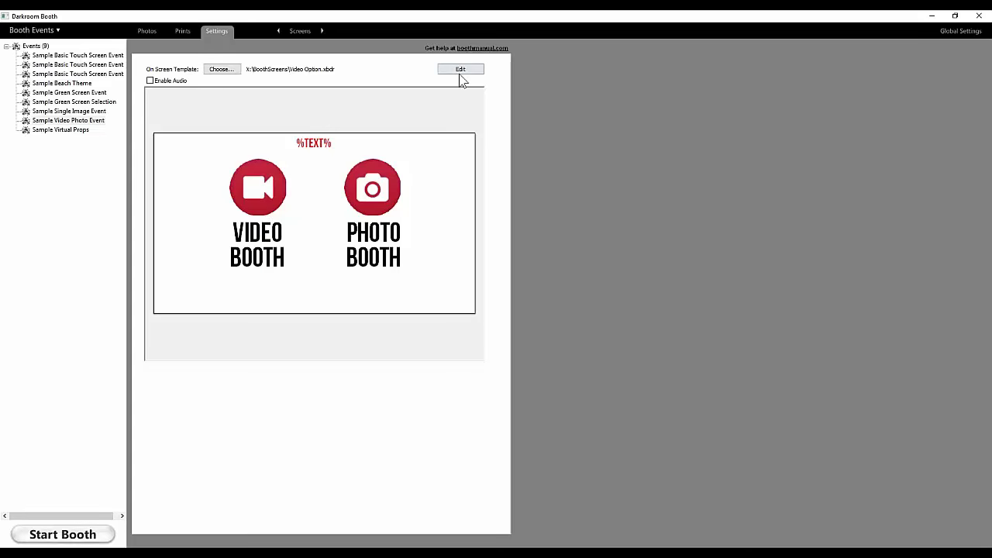
pyautogui.click(279, 190)
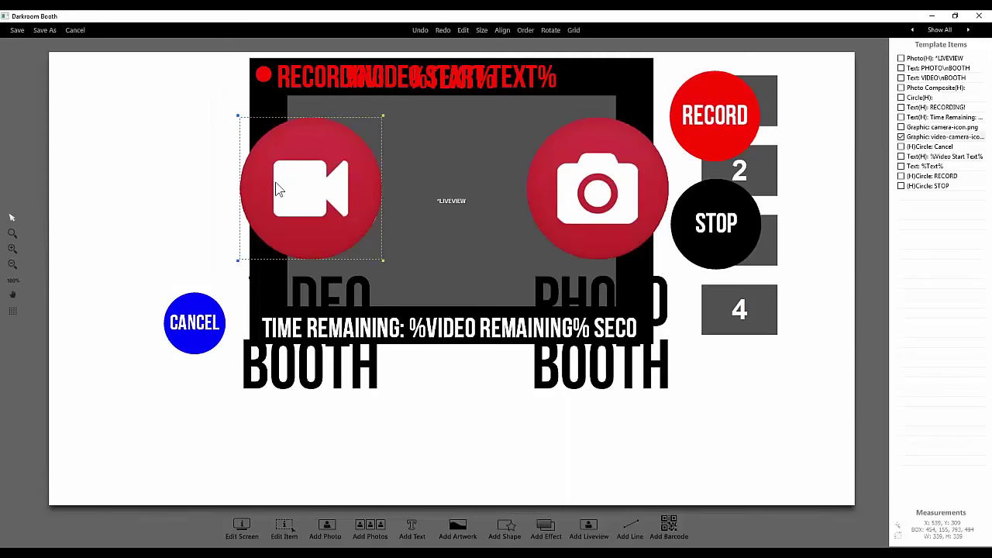
pyautogui.doubleClick(279, 190)
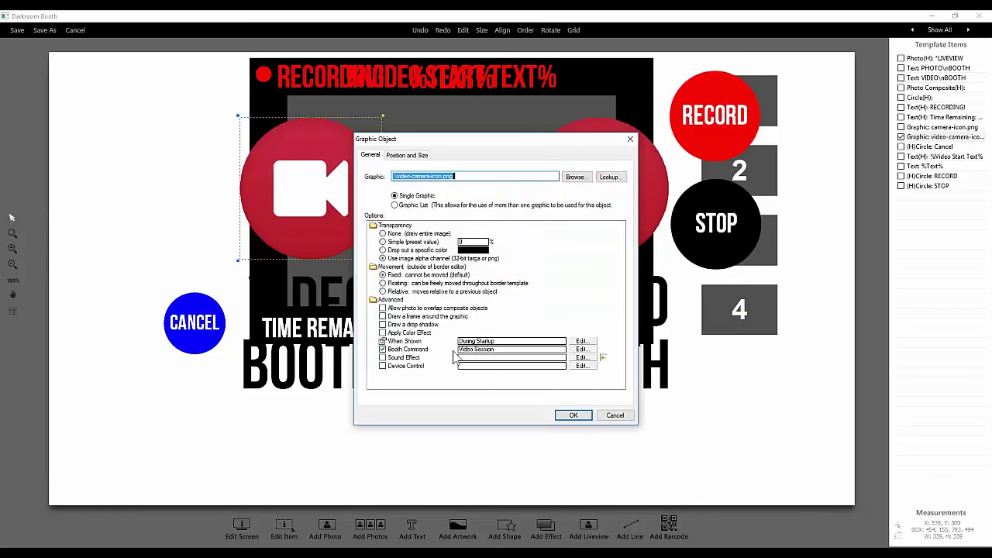
pyautogui.click(582, 349)
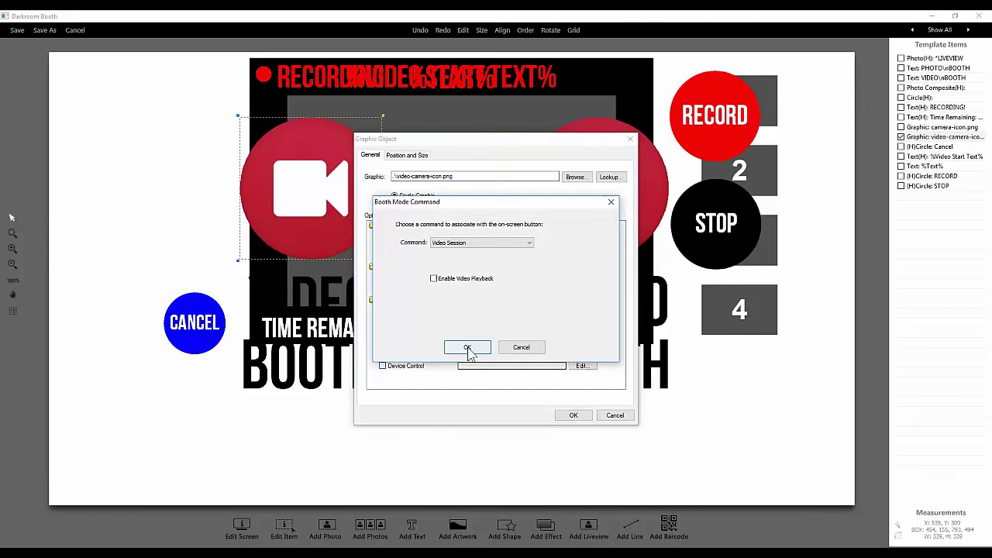
pyautogui.click(434, 281)
pyautogui.click(468, 348)
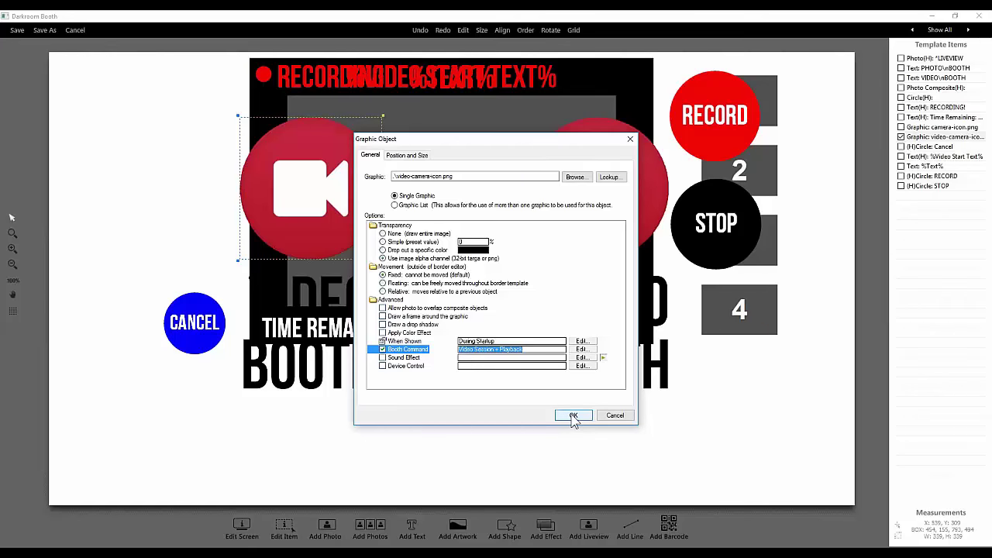
pyautogui.click(573, 415)
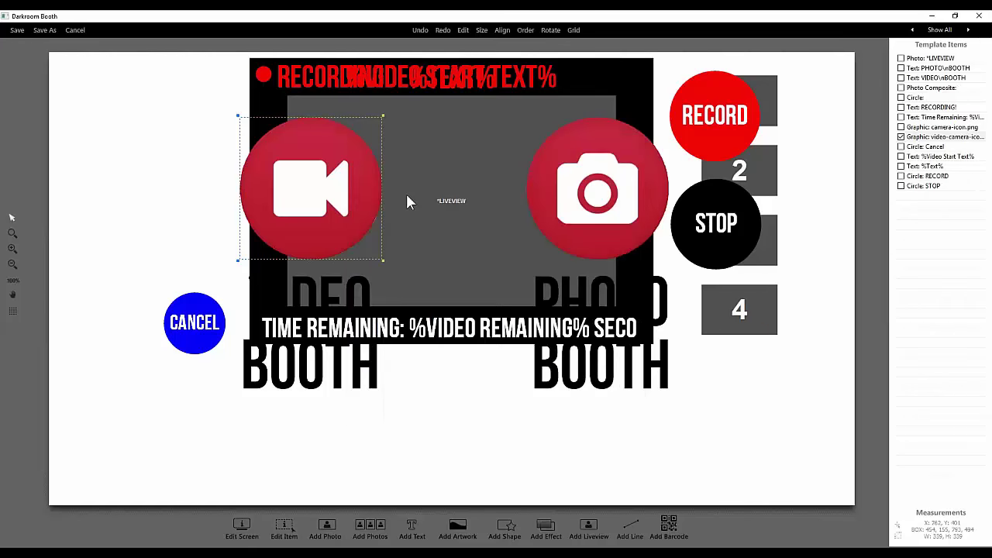
pyautogui.click(75, 29)
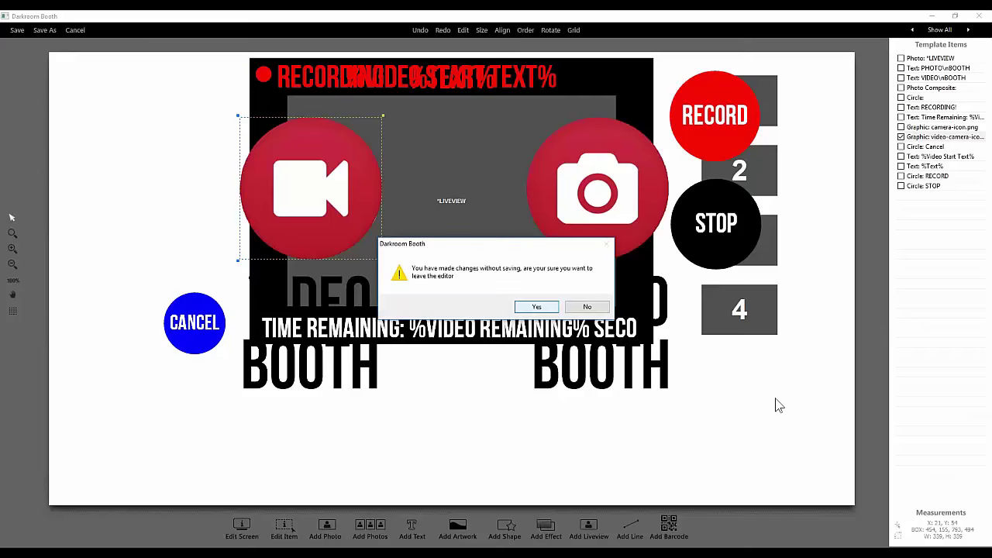
pyautogui.click(536, 307)
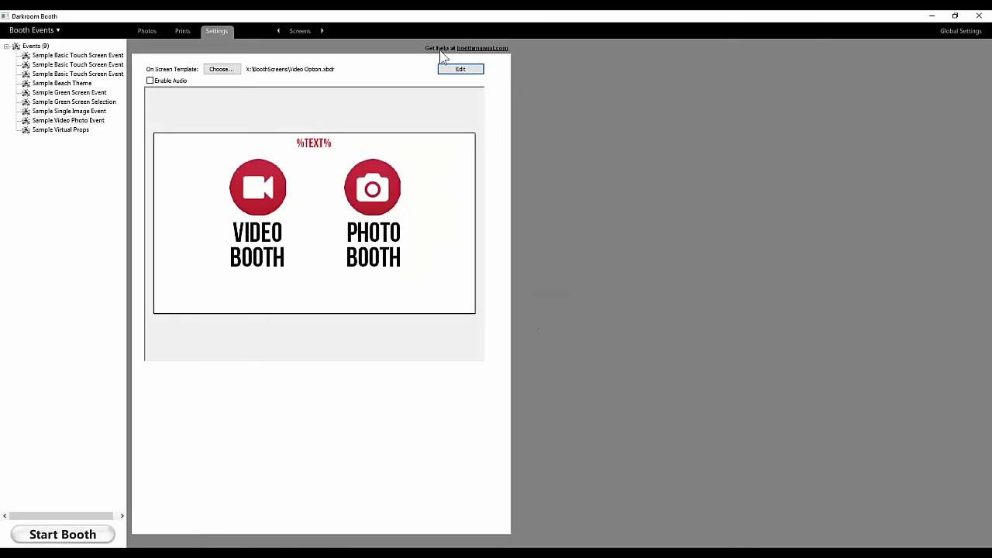
# Turn on the display of videos for Channel 1 in the event's slideshow settings
pyautogui.click(304, 31)
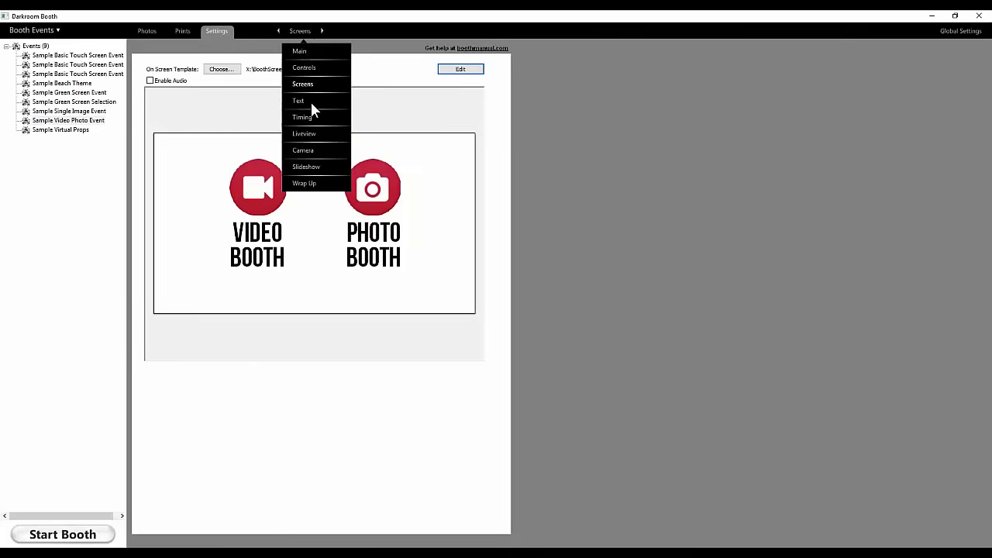
pyautogui.click(306, 166)
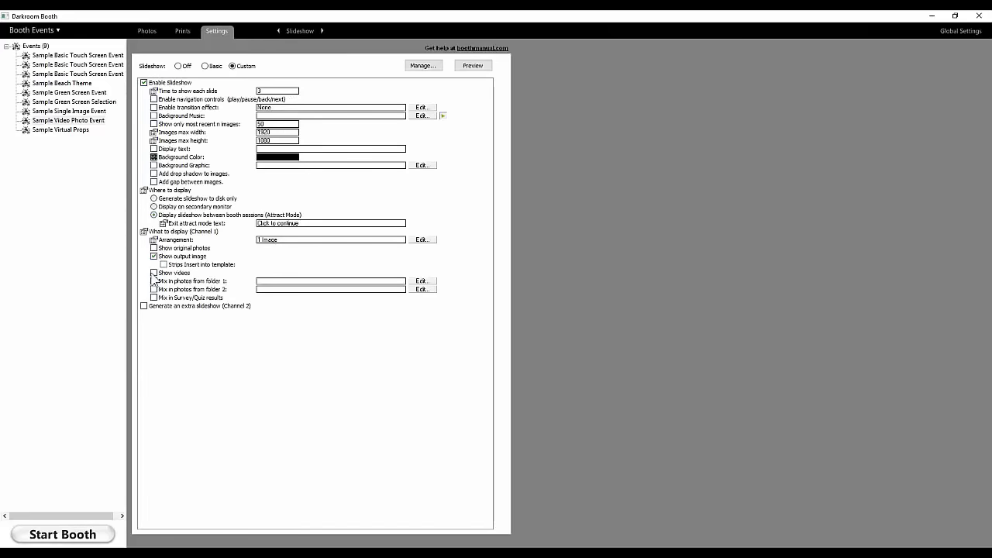
pyautogui.click(154, 273)
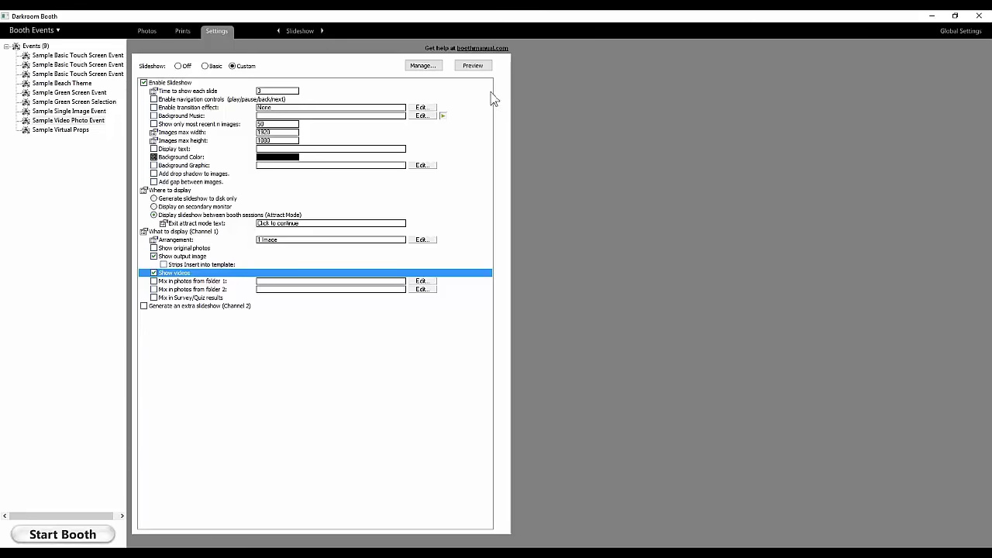
# Request the slideshow folder and agree to regenerate the changed slideshow
pyautogui.click(425, 69)
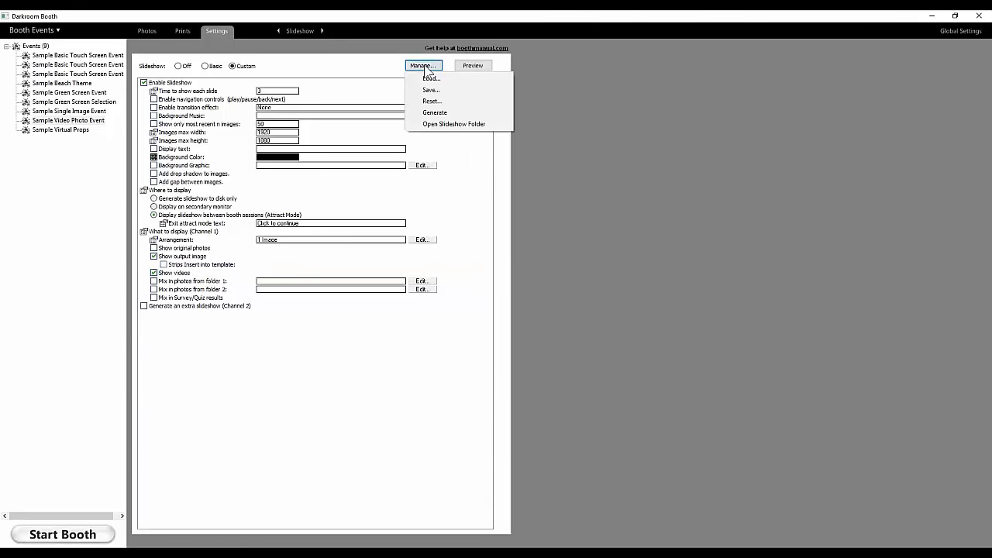
pyautogui.click(448, 124)
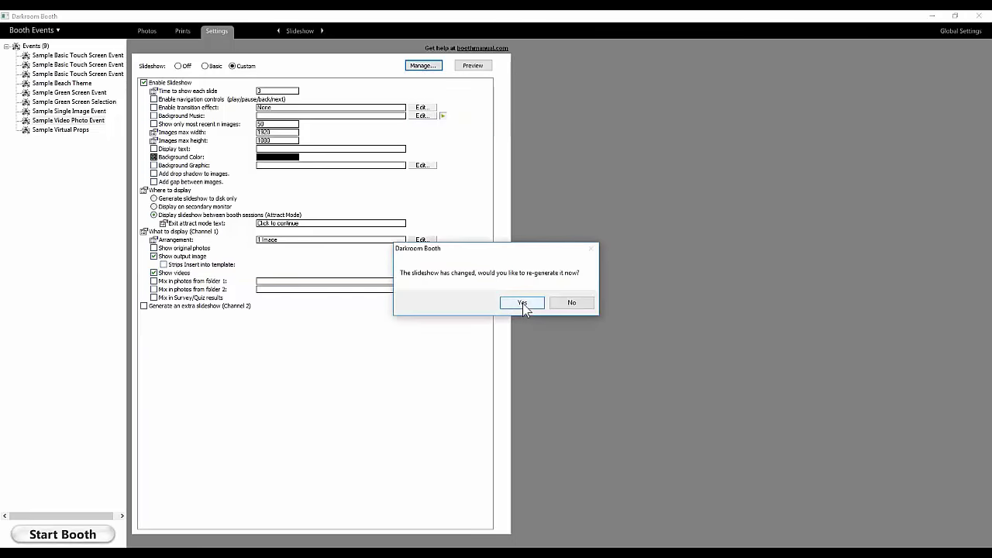
pyautogui.click(523, 303)
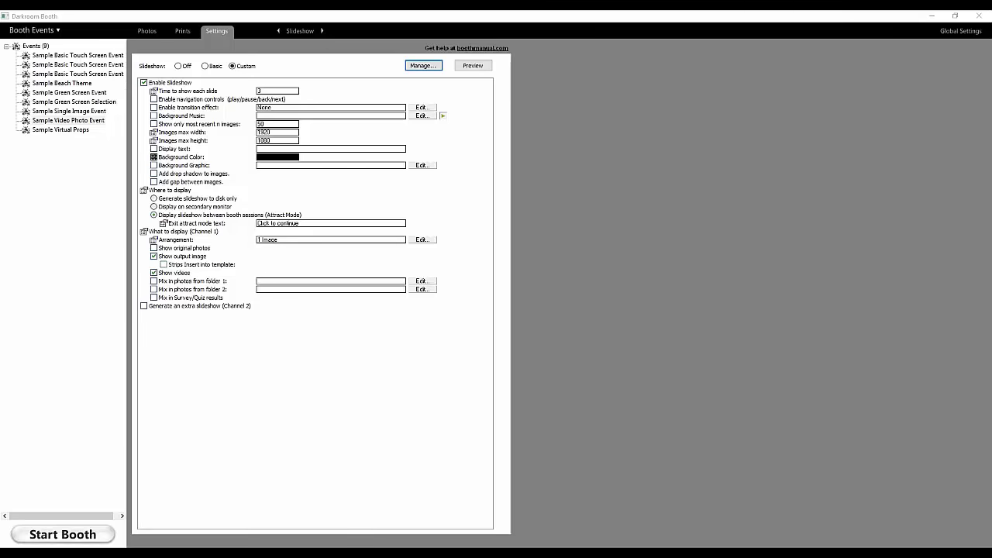
# Examine the system information in the global settings and the computer's license deactivation prompt, without returning the license
pyautogui.click(961, 31)
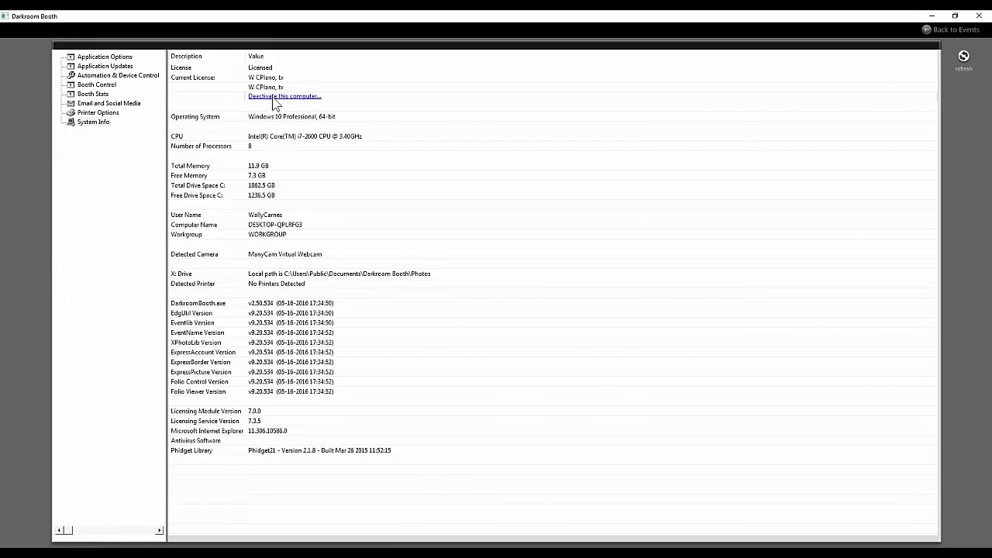
pyautogui.click(95, 124)
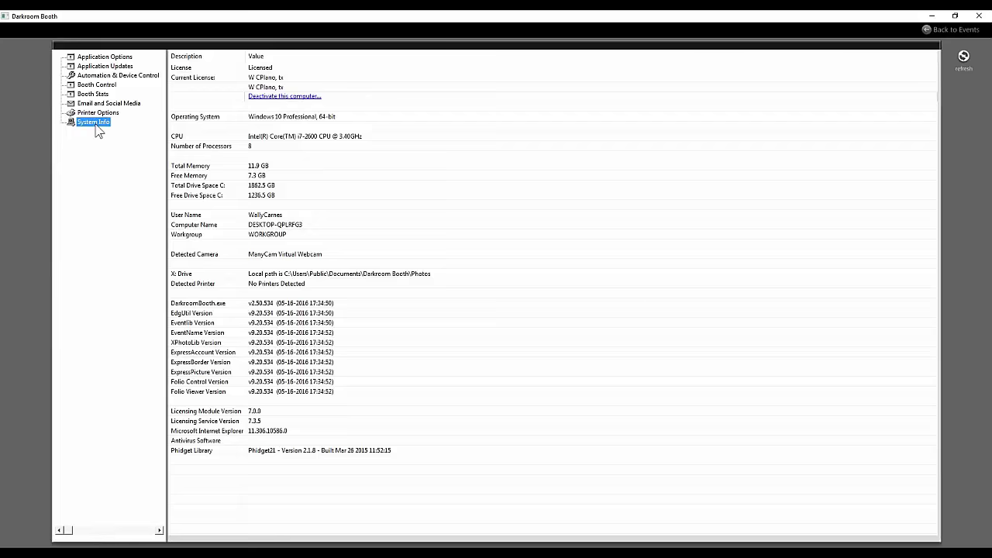
pyautogui.click(296, 98)
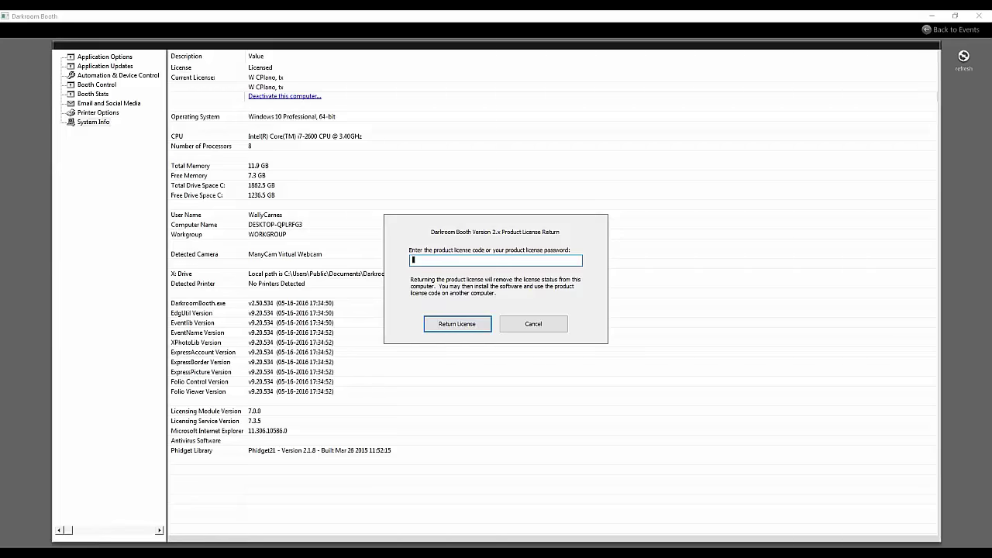
pyautogui.click(533, 326)
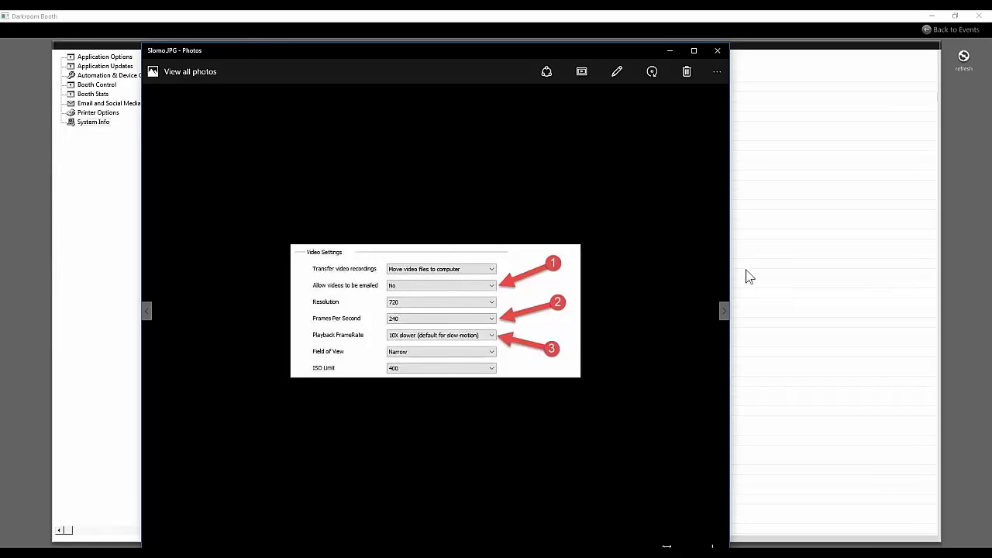
# Close the Slomo.JPG image and go back to the event's on-screen template settings
pyautogui.hotkey('alt', 'F4')
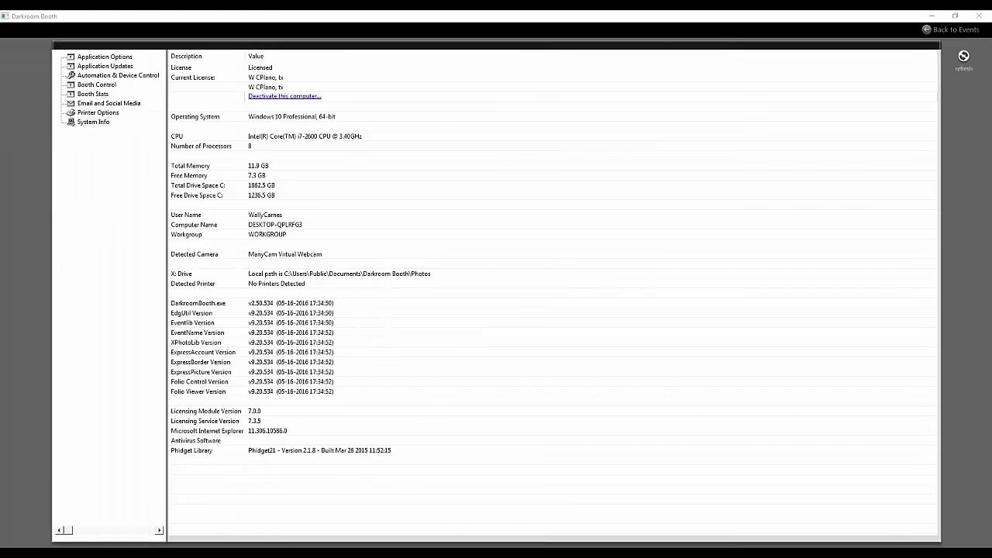
pyautogui.click(959, 33)
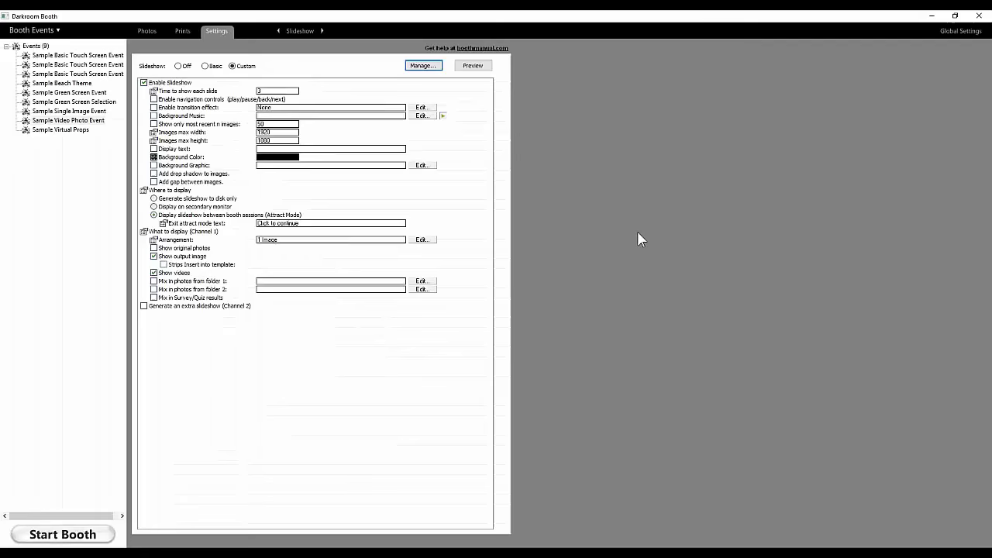
pyautogui.click(297, 31)
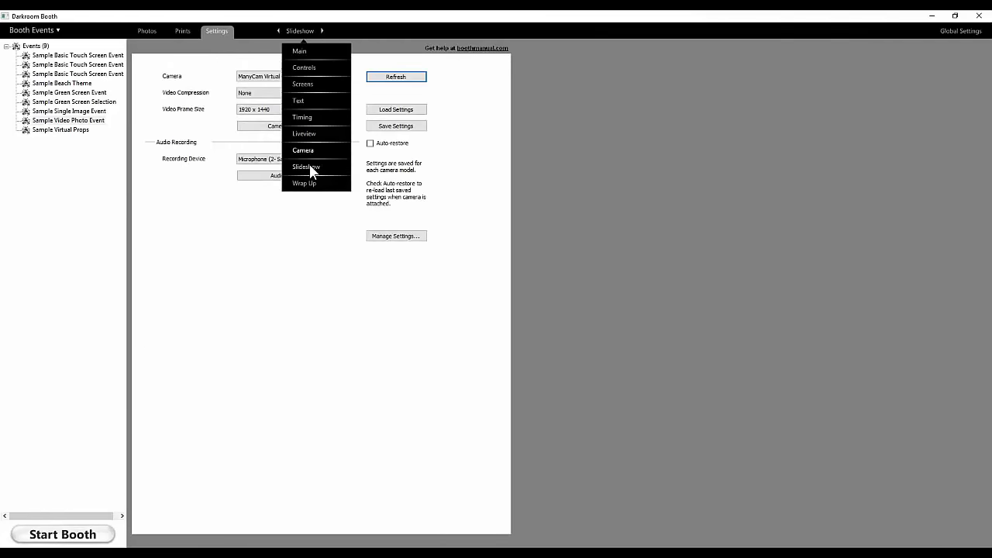
pyautogui.click(306, 83)
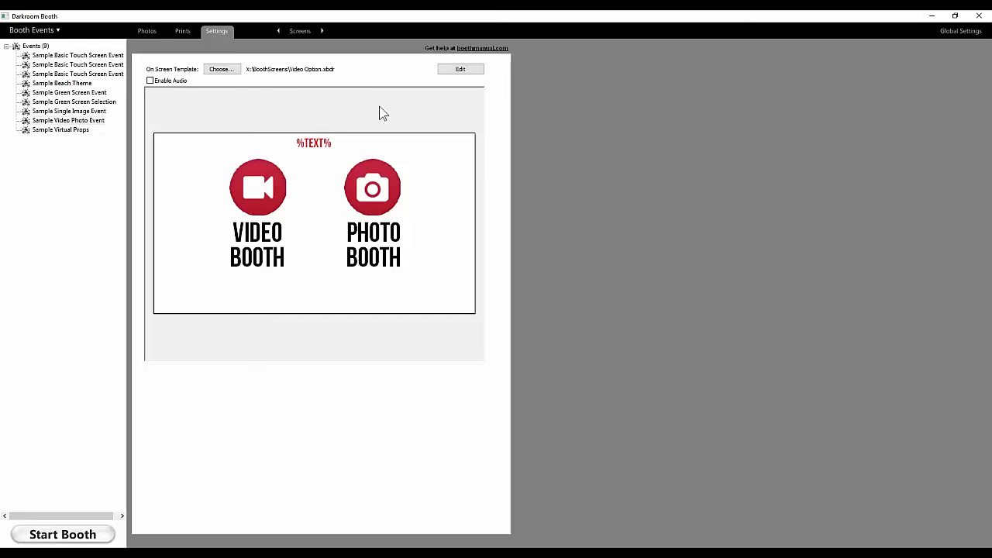
# Edit the Video Option screen template so the video camera graphic's Video Session command has video playback enabled
pyautogui.click(460, 71)
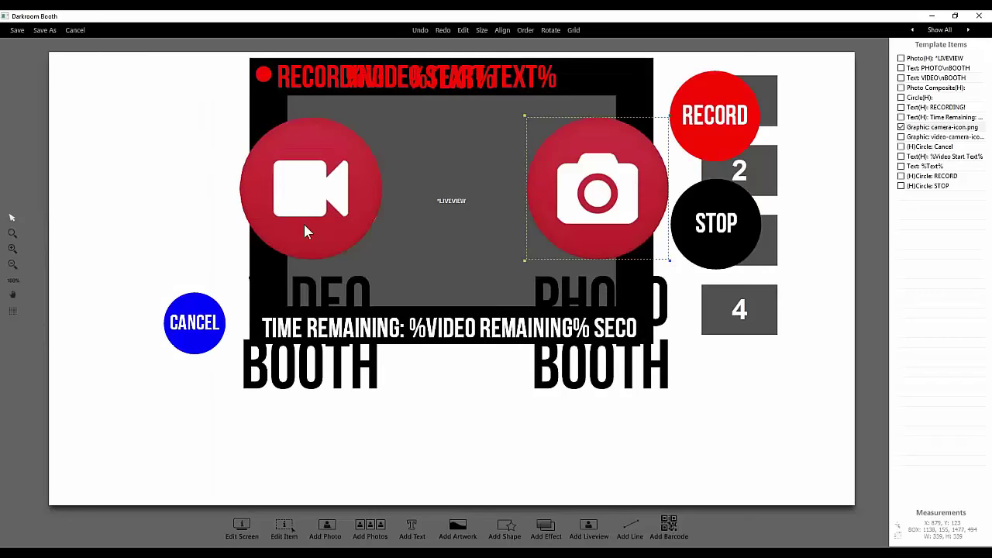
pyautogui.click(279, 190)
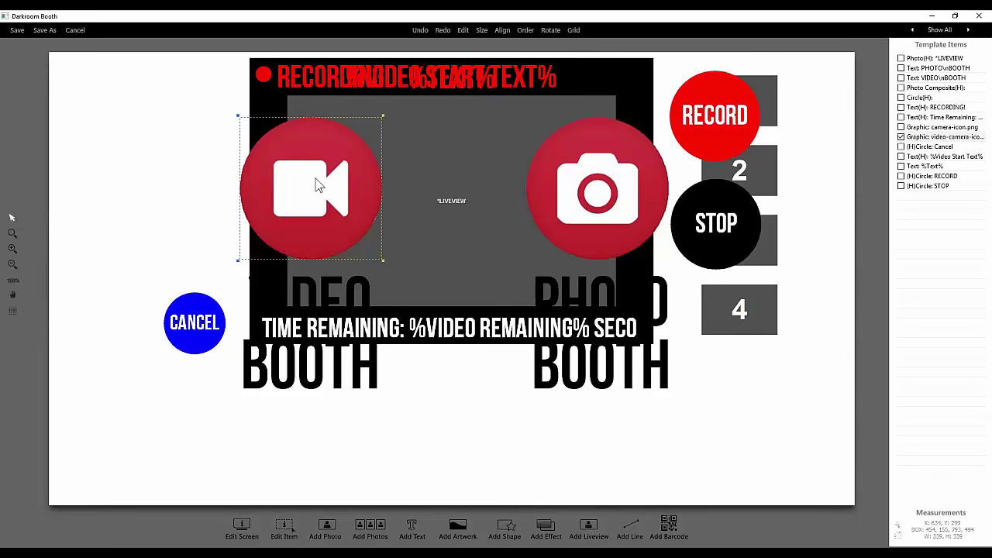
pyautogui.doubleClick(318, 184)
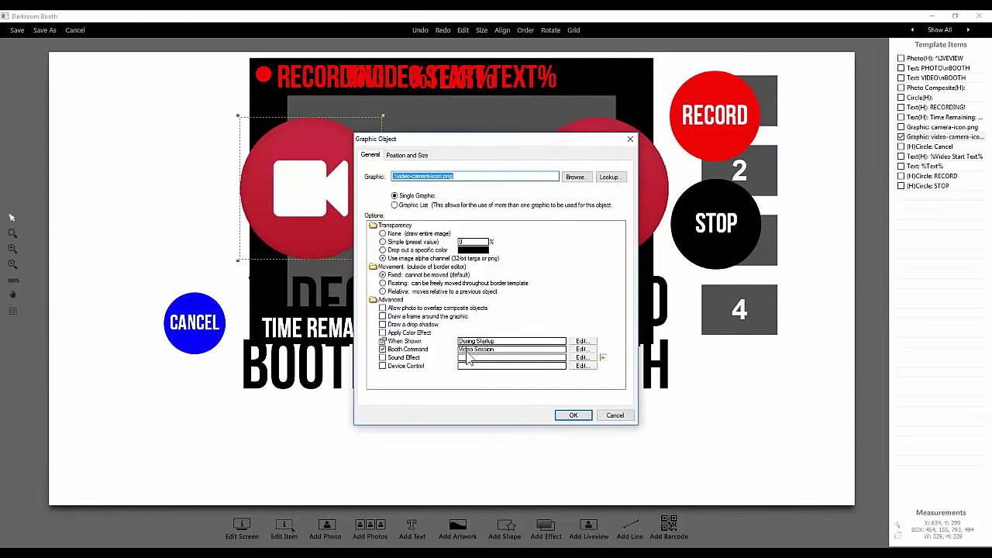
pyautogui.click(582, 350)
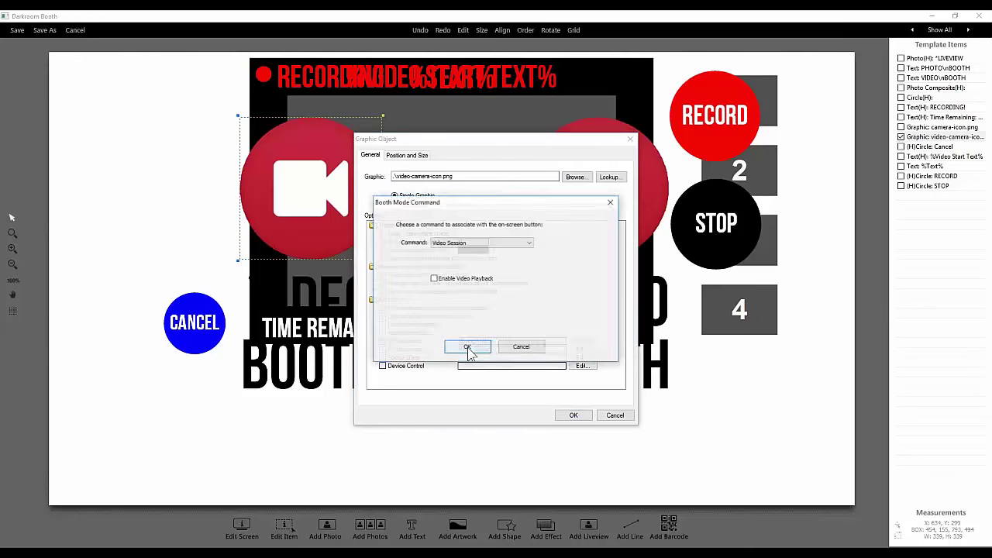
pyautogui.click(434, 280)
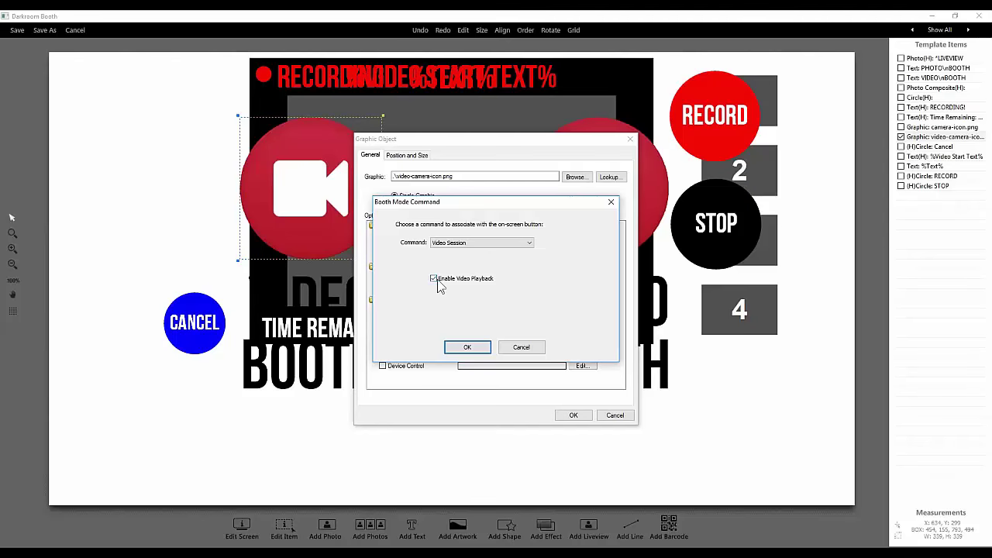
pyautogui.click(468, 346)
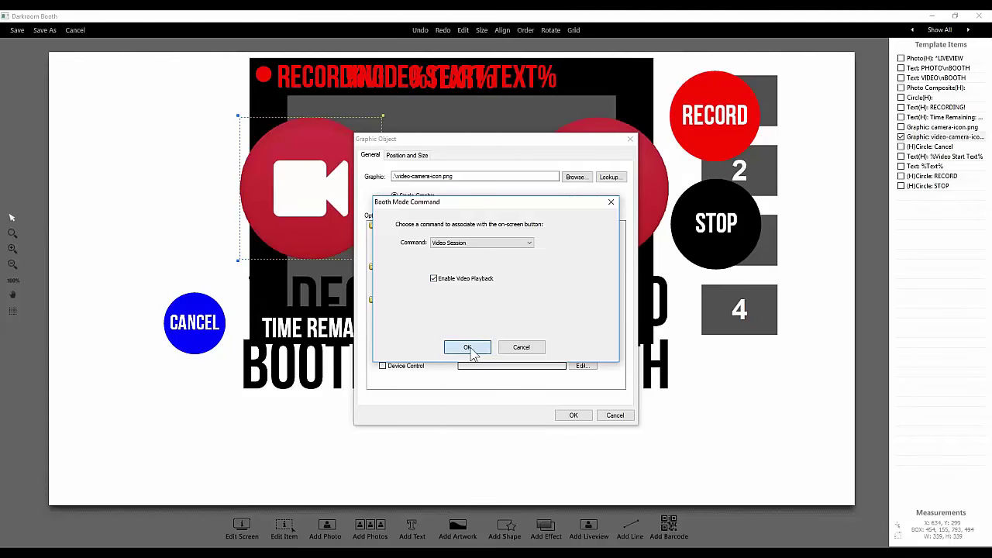
pyautogui.click(573, 415)
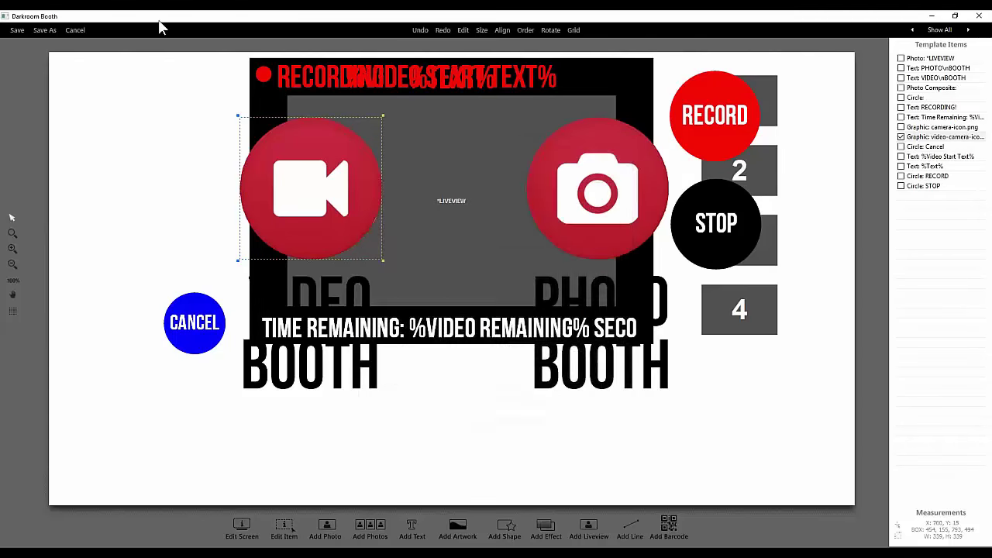
# Save the edited screen template and go to the event's slideshow settings
pyautogui.click(17, 31)
pyautogui.click(306, 33)
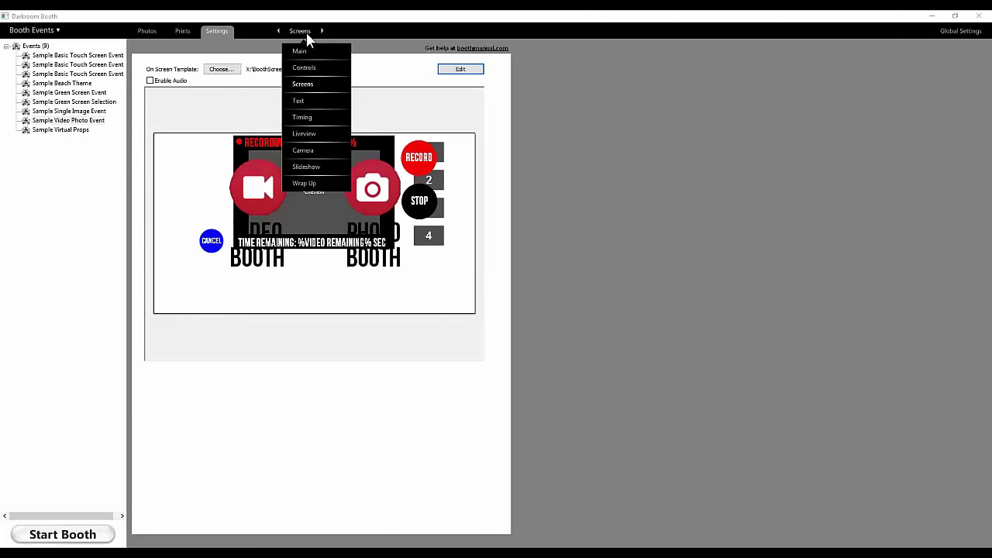
pyautogui.click(311, 165)
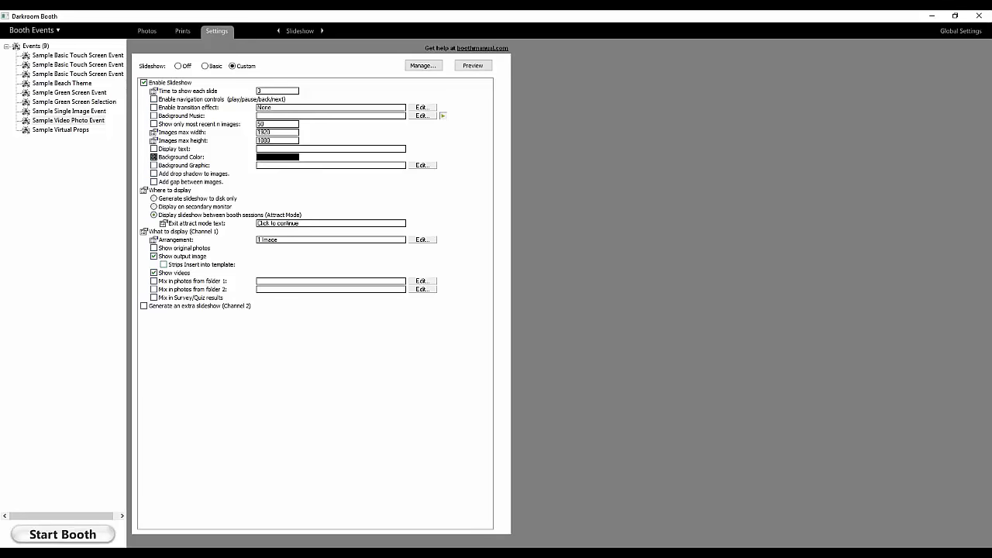
# Open the event's slideshow folder and examine its files, including the Vid_0003_alt.mp4 video
pyautogui.click(425, 66)
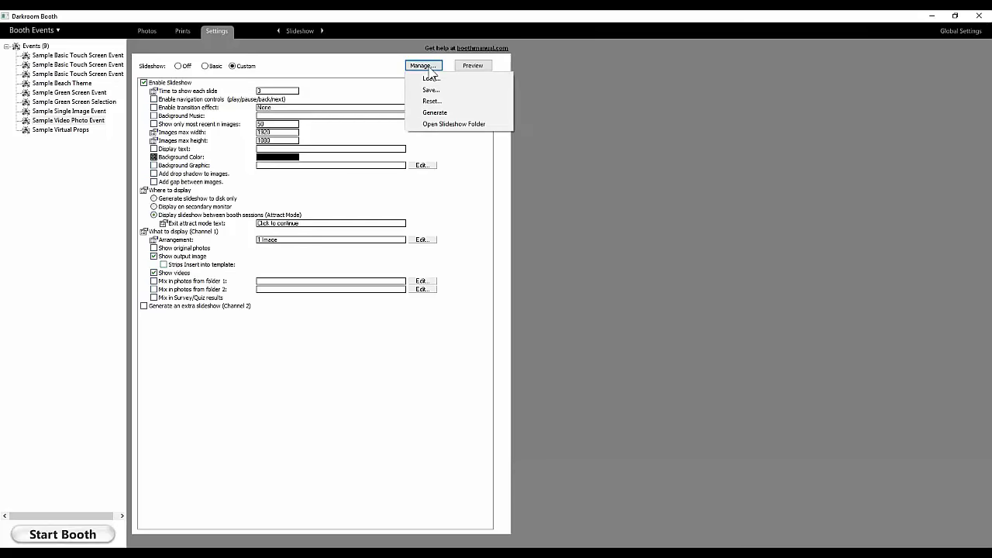
pyautogui.click(431, 124)
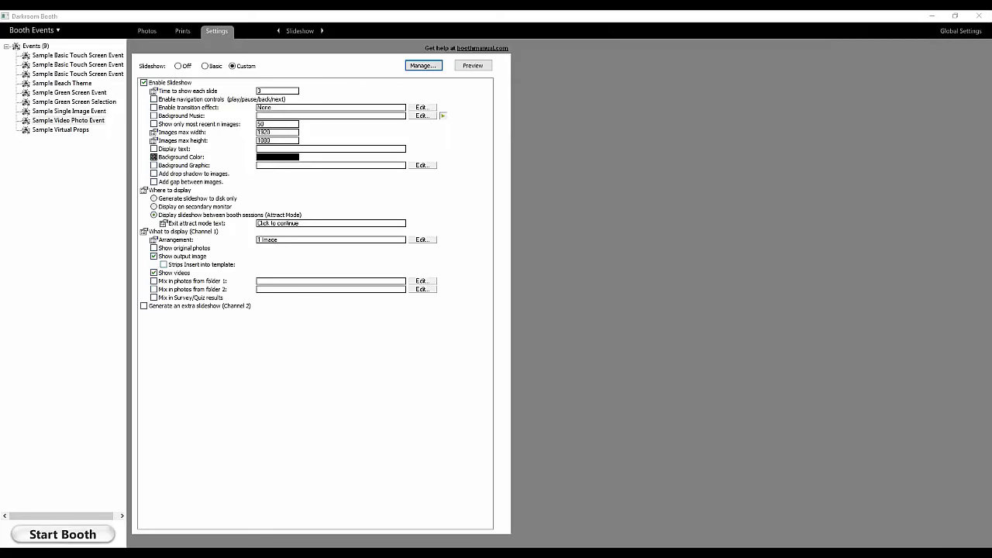
pyautogui.moveTo(31, 91); pyautogui.dragTo(459, 117)
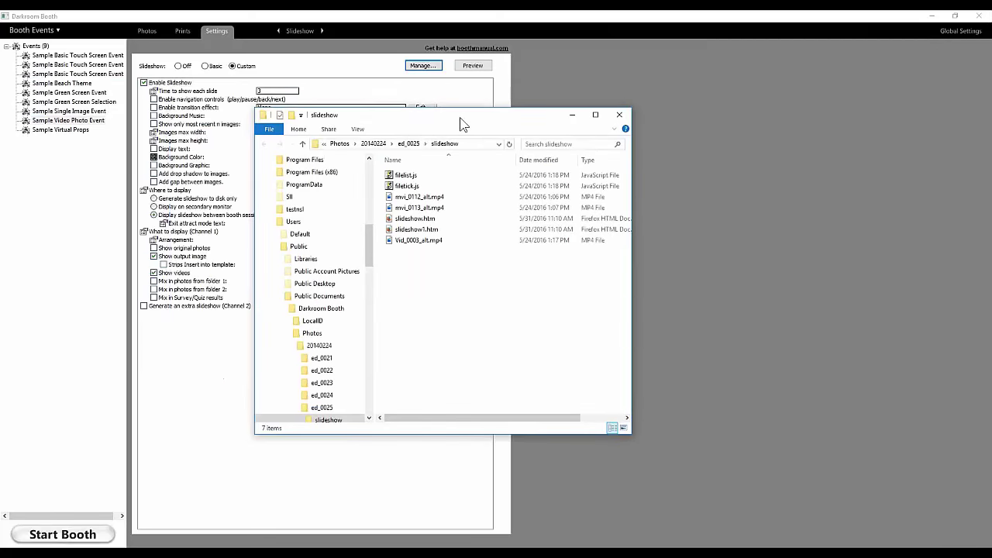
pyautogui.click(416, 245)
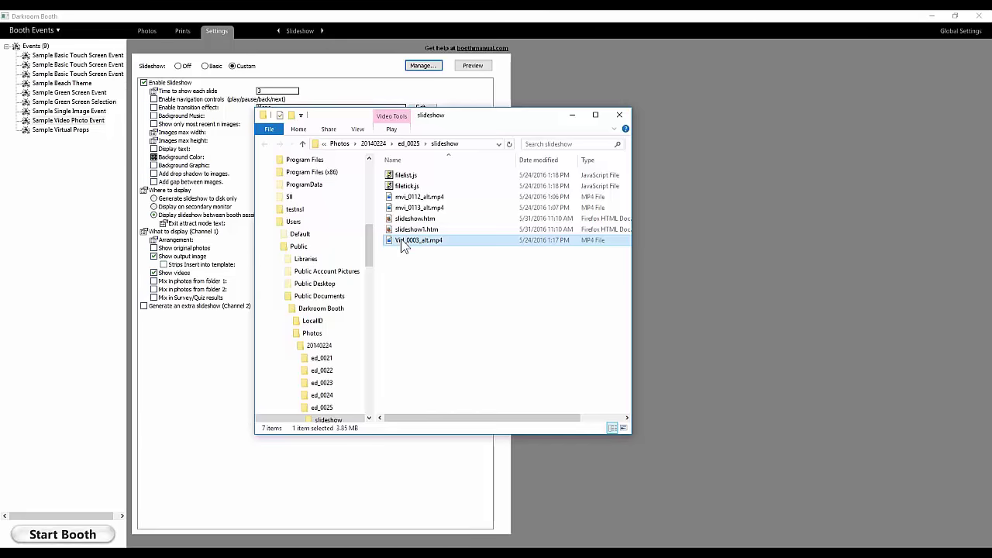
pyautogui.moveTo(411, 246)
pyautogui.moveTo(531, 117); pyautogui.dragTo(0, 118)
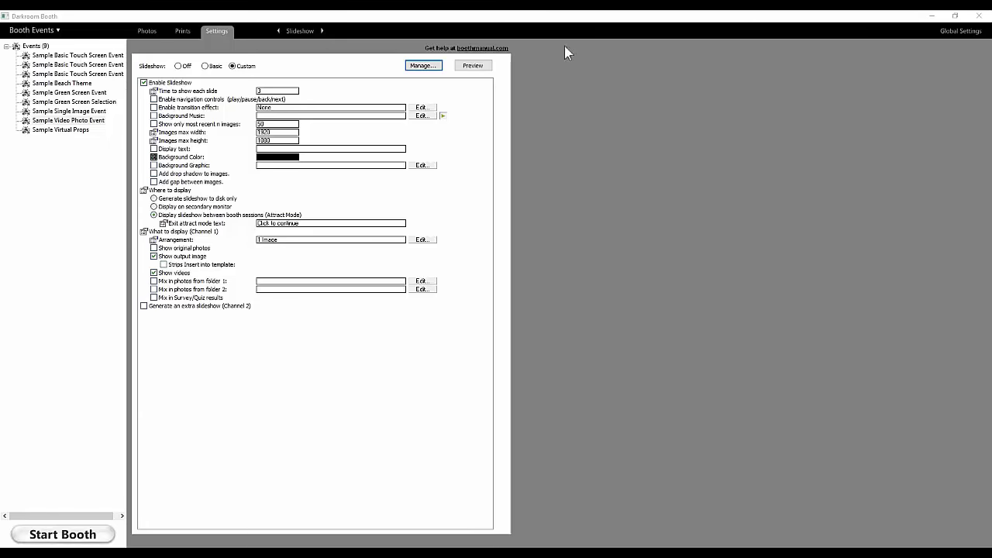
# Test Booth Control from the global settings and examine its public and private links in the browser
pyautogui.click(301, 31)
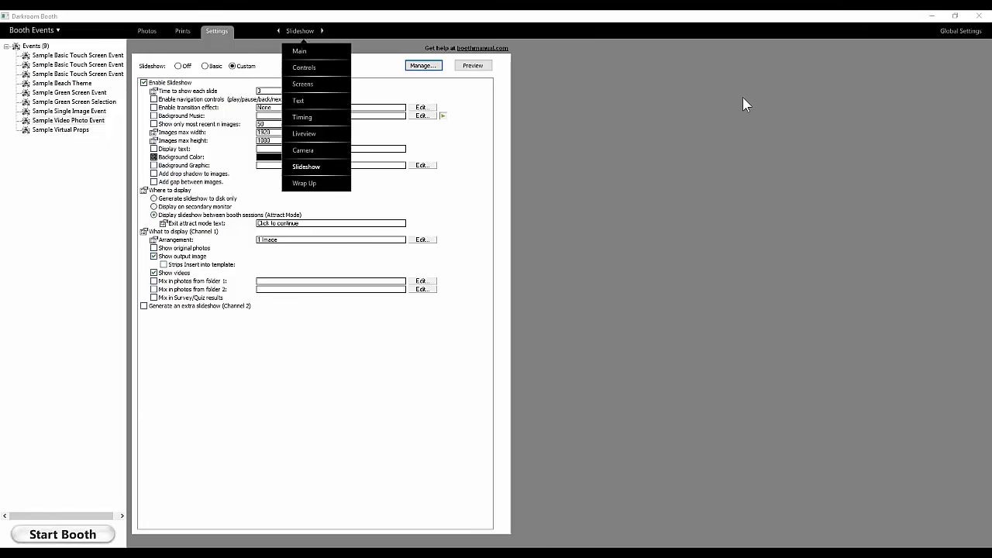
pyautogui.click(934, 37)
pyautogui.click(972, 30)
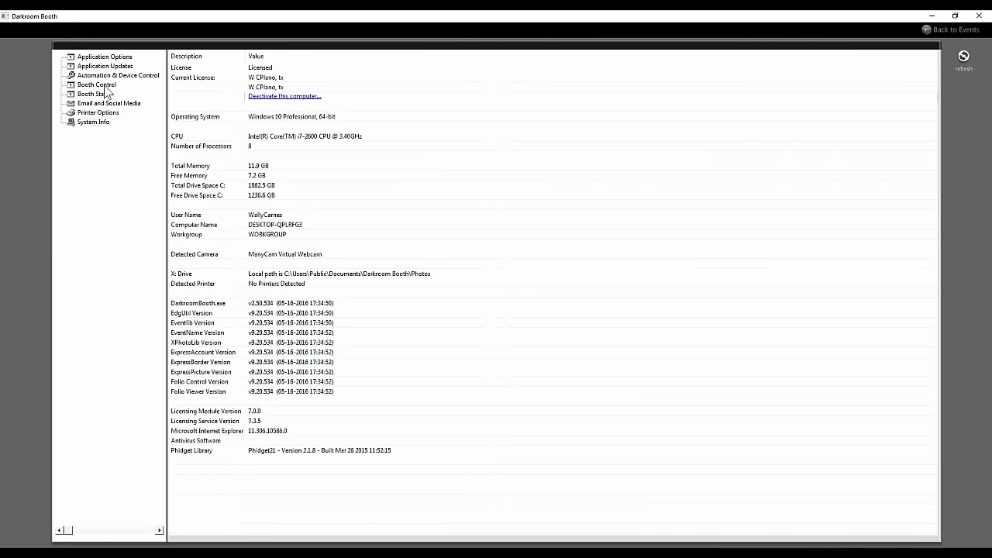
pyautogui.click(101, 85)
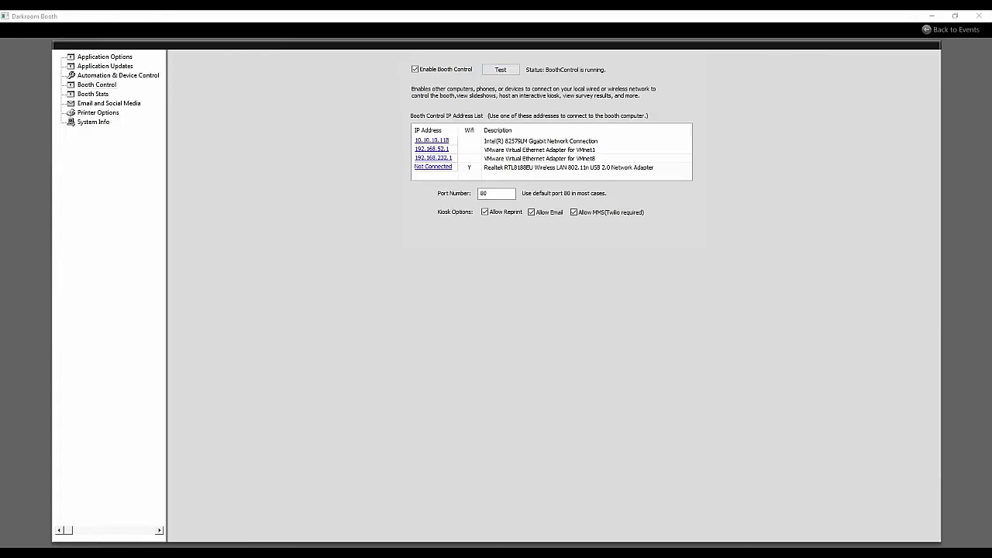
pyautogui.moveTo(991, 60); pyautogui.dragTo(402, 37)
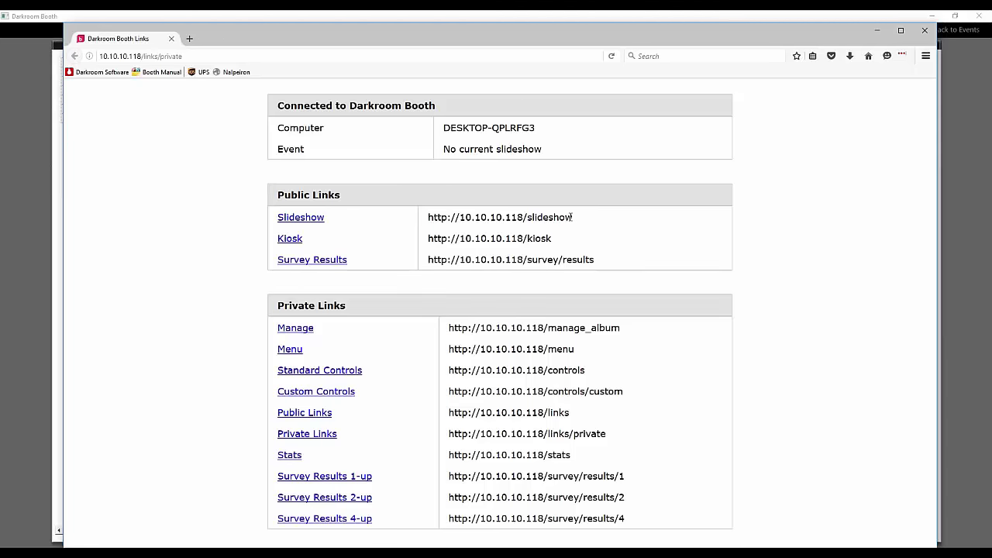
pyautogui.click(874, 31)
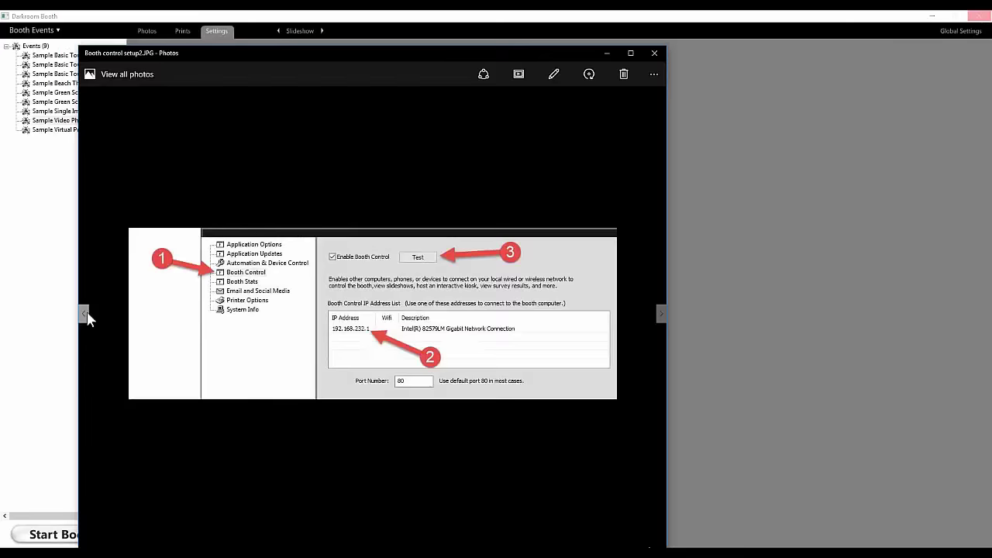
# Look through the Booth Control setup, control and album management images in Photos, and close the Stats Setup.JPG image
pyautogui.press('Right')
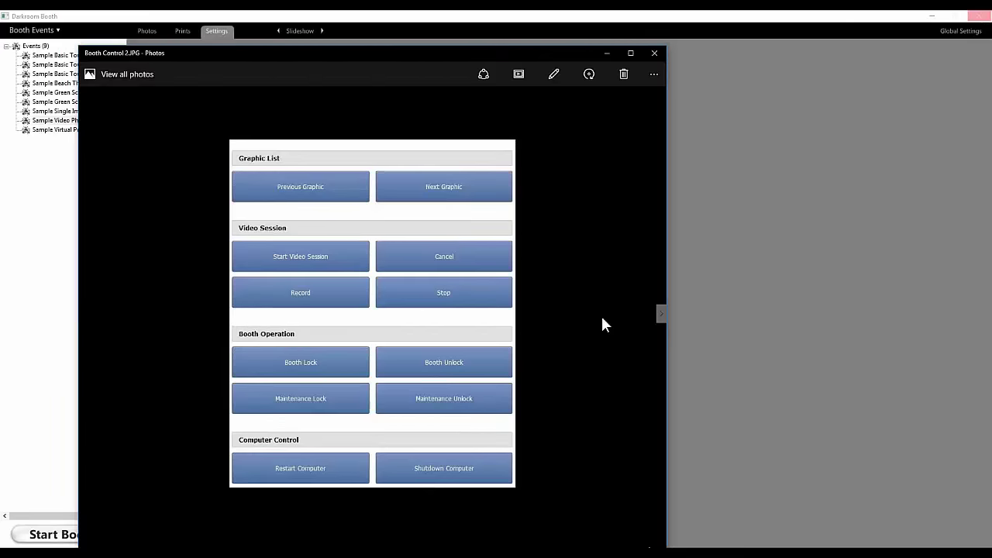
pyautogui.click(661, 313)
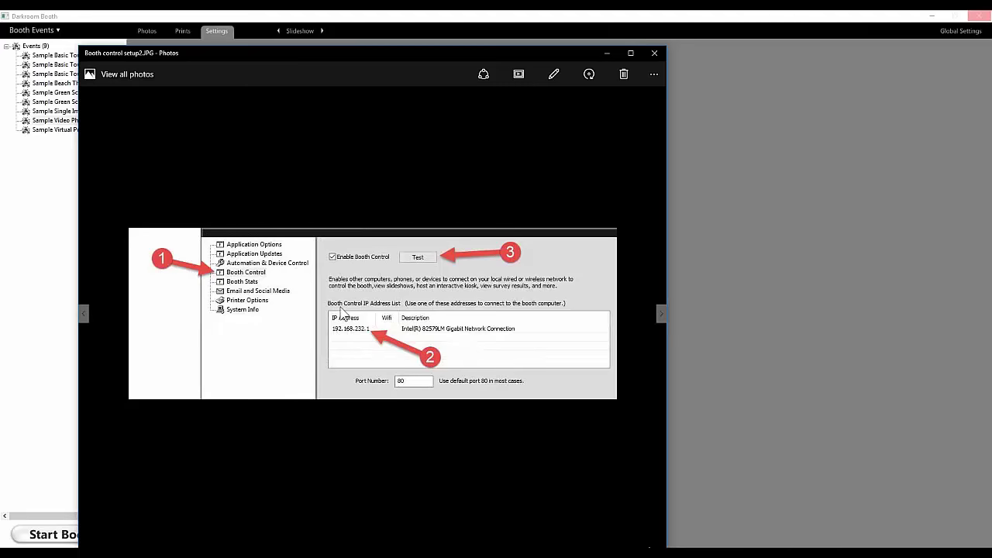
pyautogui.click(661, 314)
pyautogui.click(662, 313)
pyautogui.click(662, 313)
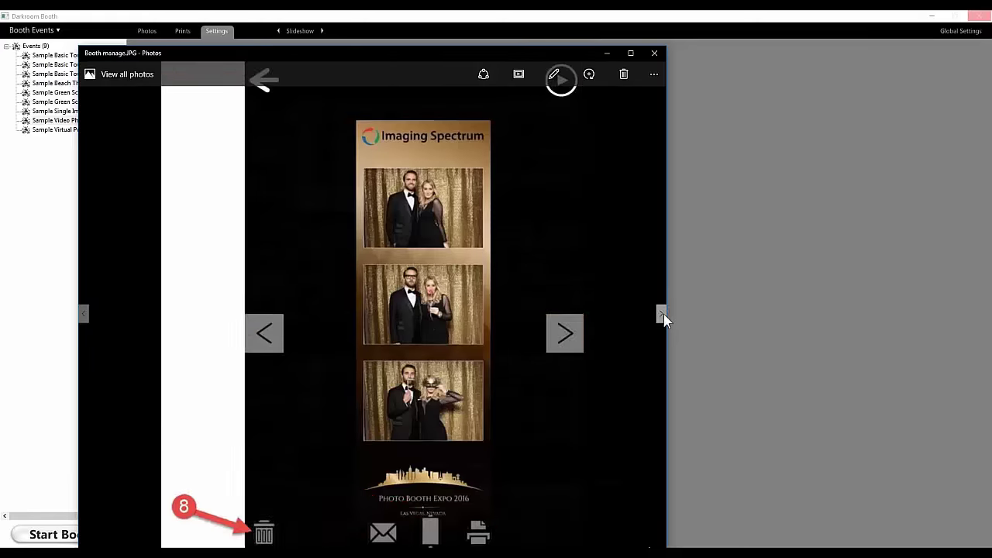
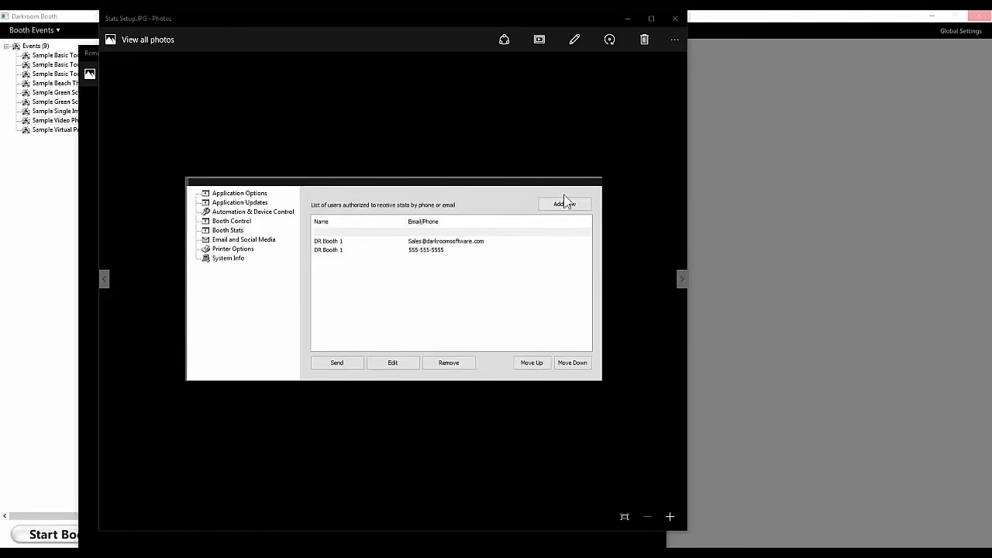
pyautogui.click(677, 22)
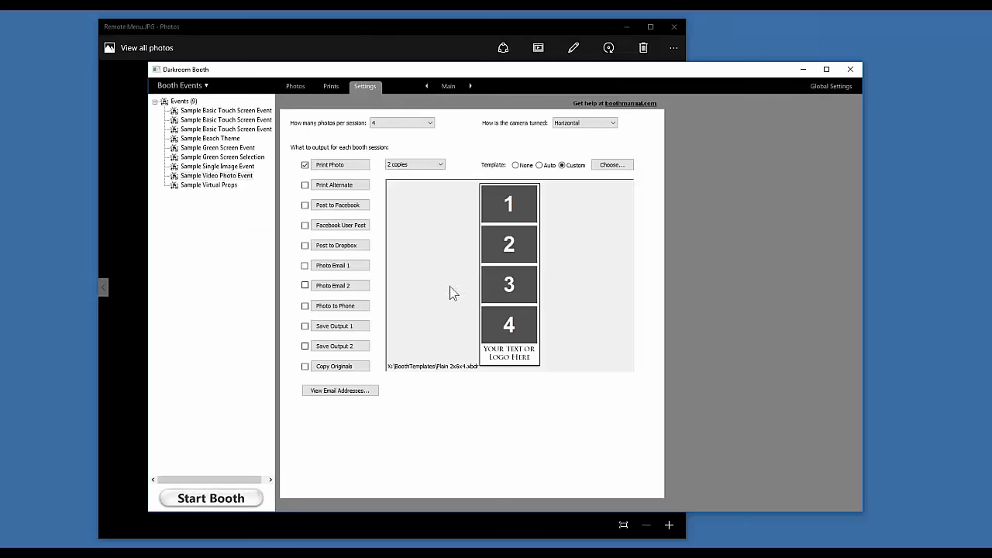
# Try enabling animations for the Copy Originals output and examine the animation template options and frame delay, discarding the output changes
pyautogui.click(341, 369)
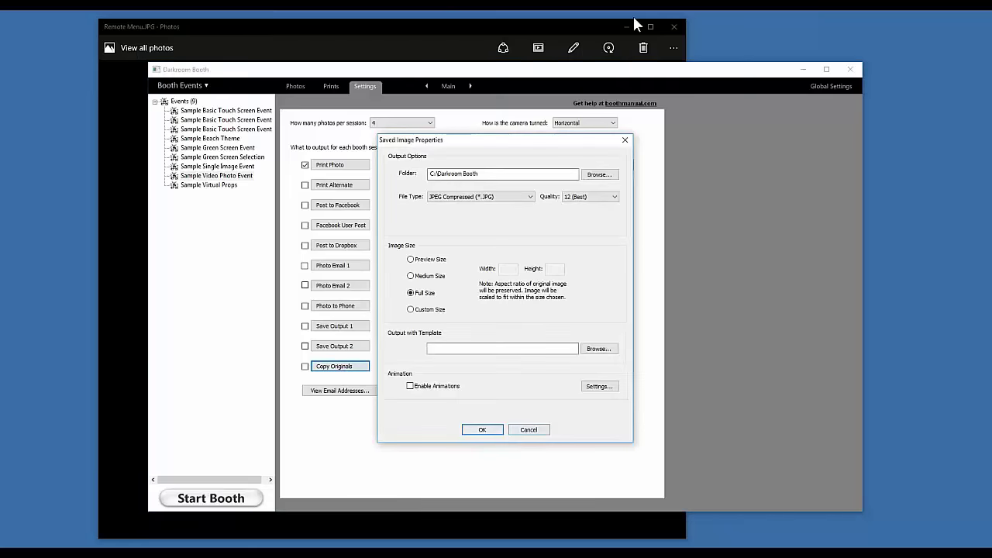
pyautogui.click(432, 349)
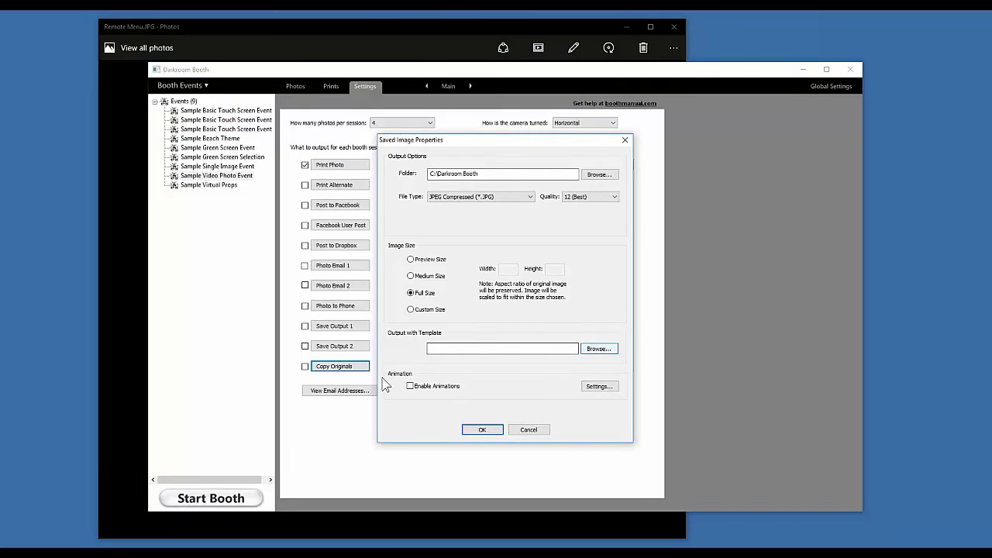
pyautogui.click(410, 385)
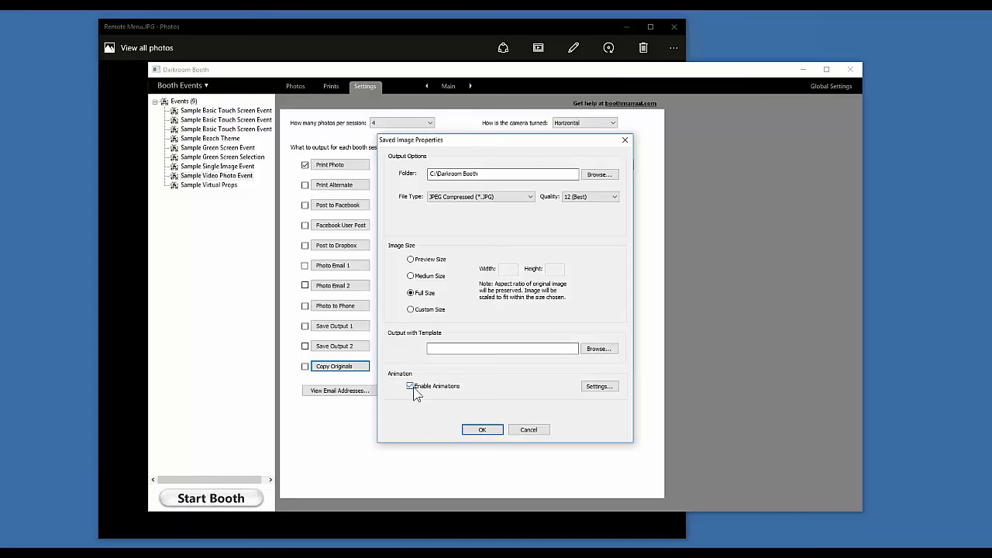
pyautogui.click(595, 387)
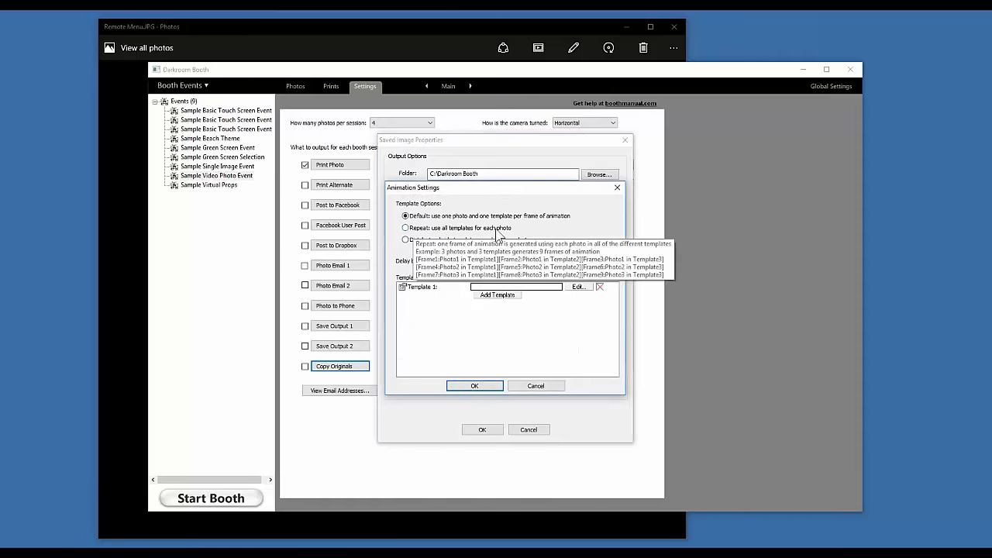
pyautogui.moveTo(534, 250)
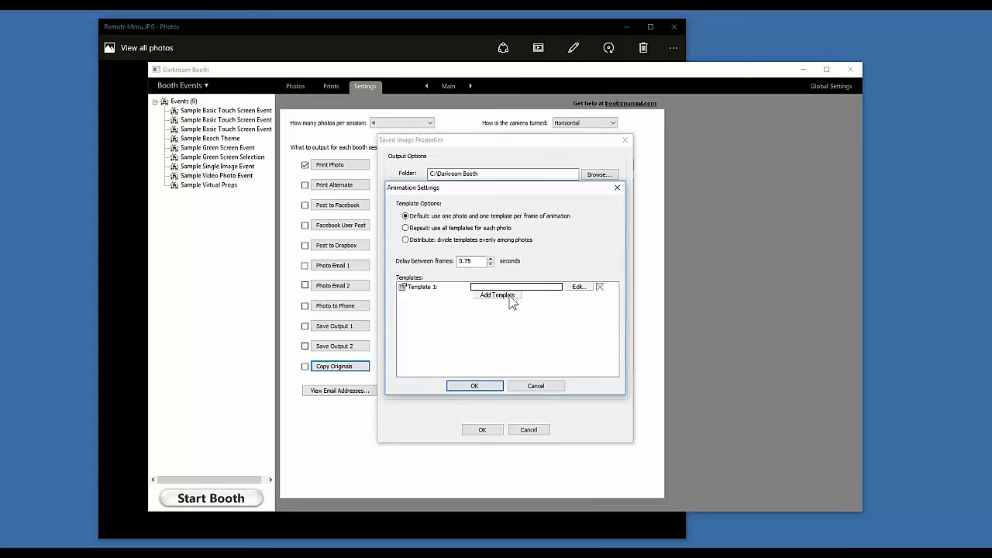
pyautogui.click(476, 262)
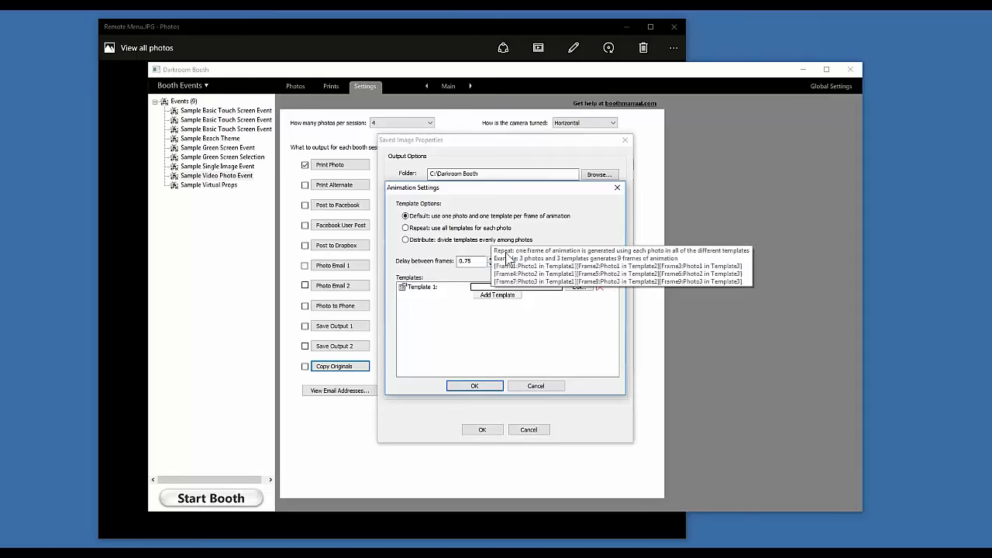
pyautogui.click(475, 385)
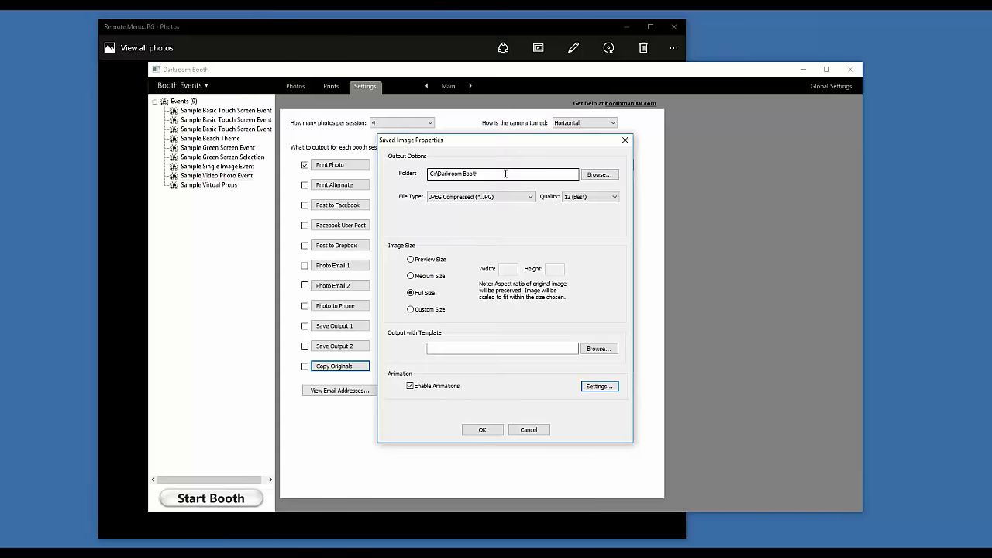
pyautogui.click(532, 431)
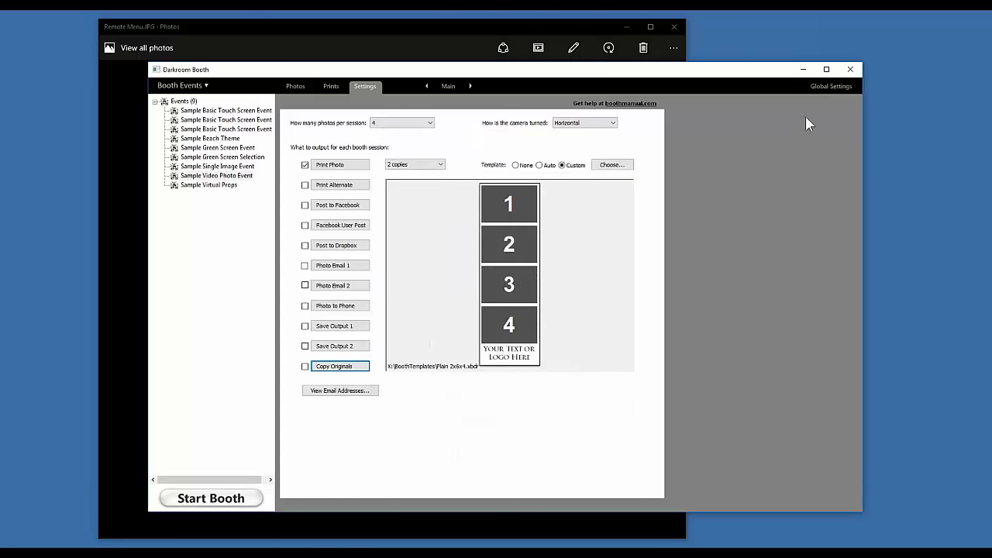
pyautogui.click(830, 89)
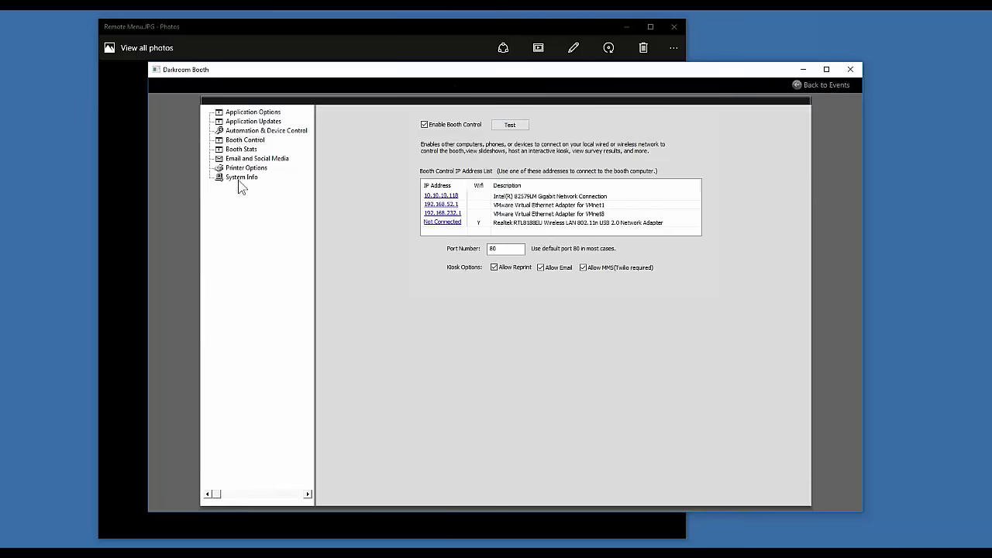
pyautogui.click(808, 87)
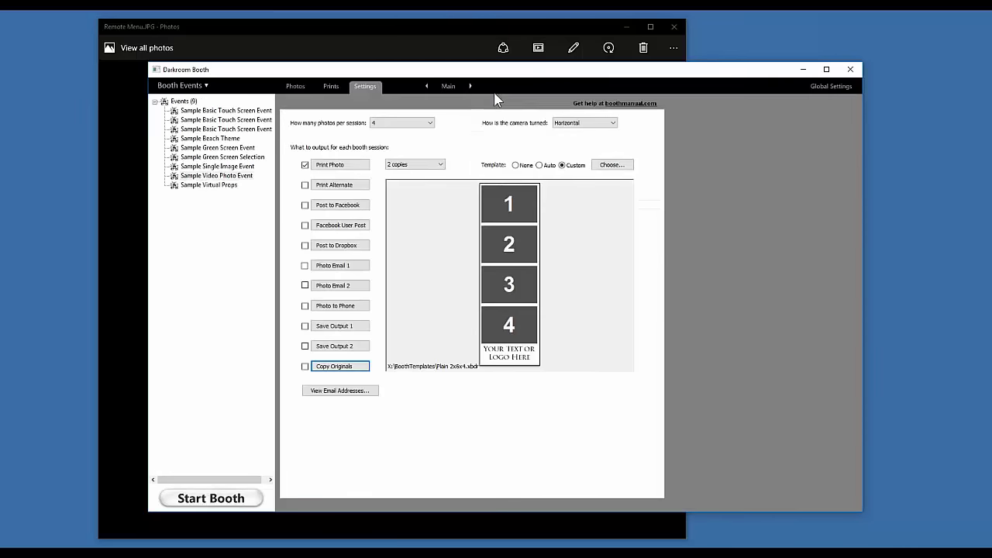
# Enable mixing in photos from folder 1 in the slideshow settings, with no folder chosen, and set its number of images to insert to 1
pyautogui.click(457, 87)
pyautogui.click(456, 222)
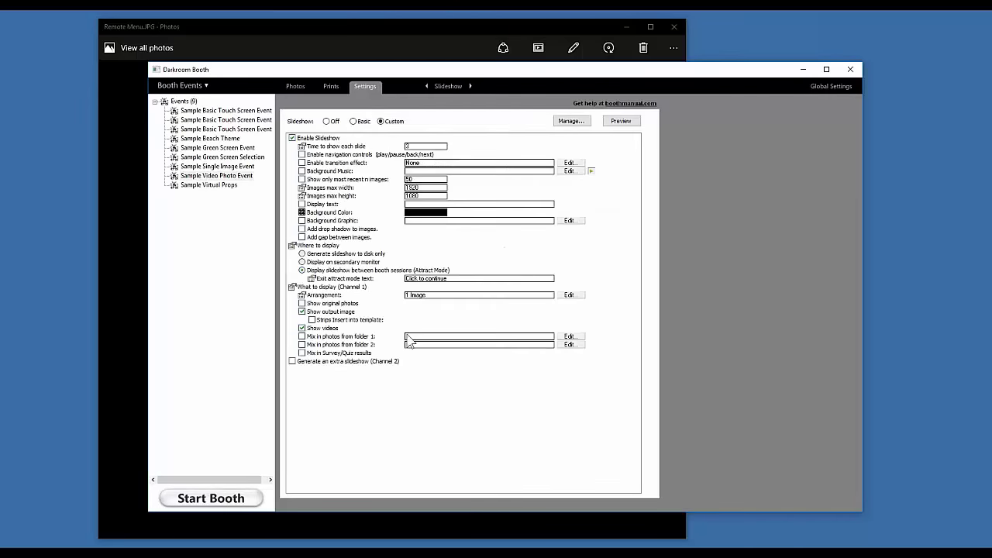
pyautogui.click(302, 336)
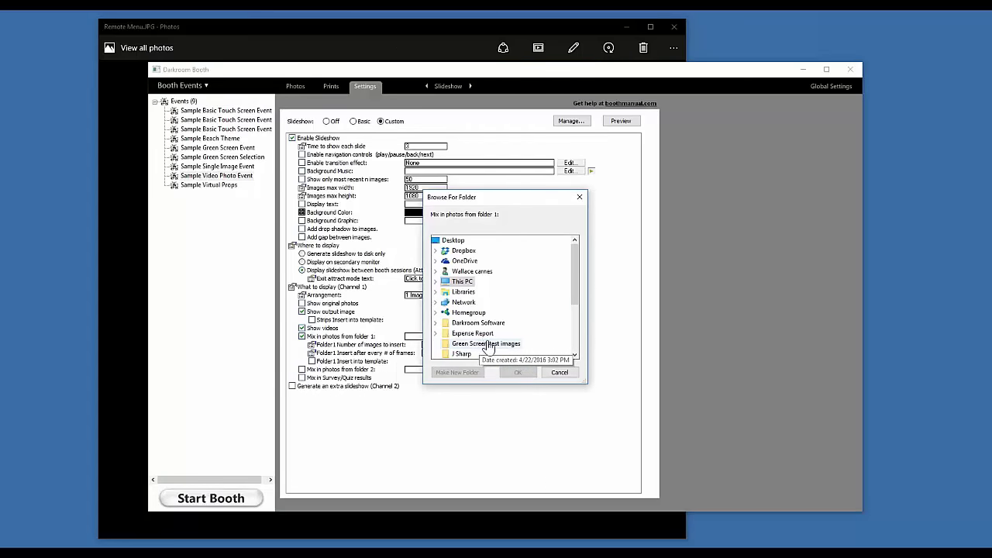
pyautogui.click(558, 373)
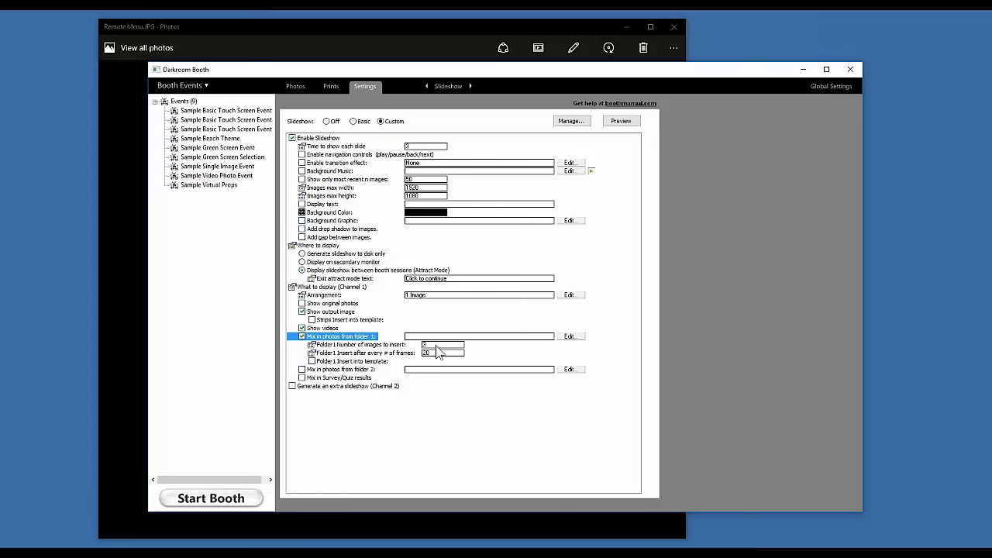
pyautogui.click(431, 345)
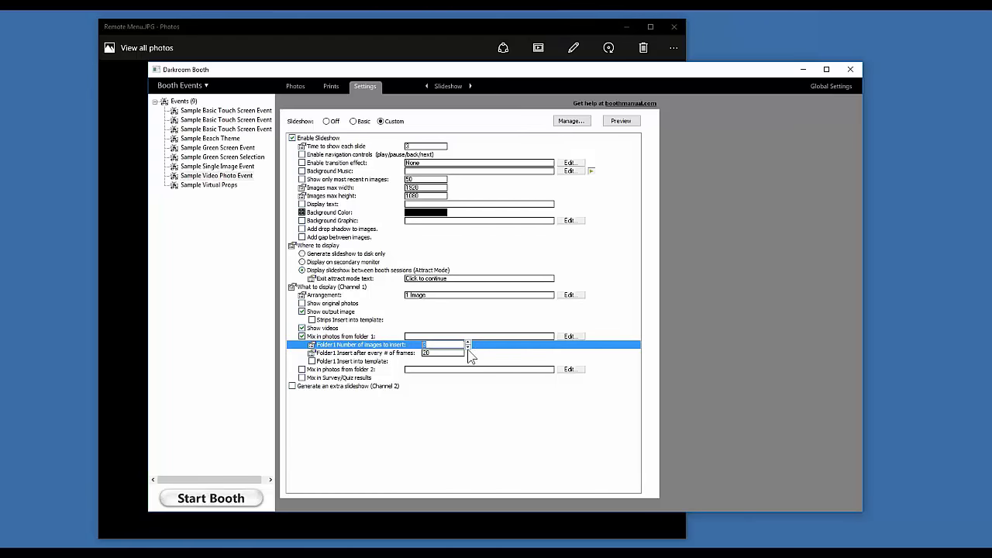
pyautogui.click(467, 348)
pyautogui.click(467, 347)
pyautogui.press('Tab')
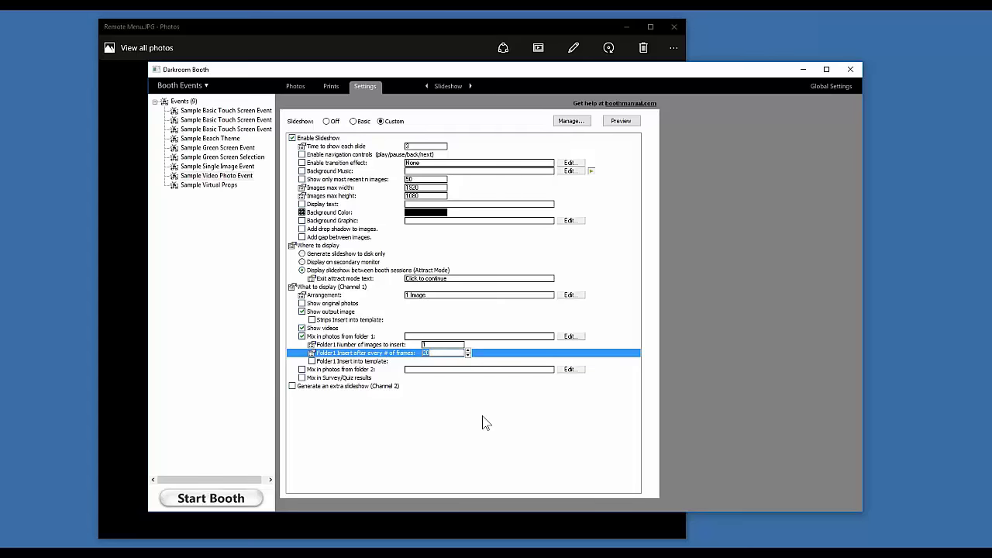
# Set the folder 1 images to insert after every 2 frames of the slideshow
pyautogui.click(467, 355)
pyautogui.click(467, 355)
pyautogui.click(467, 355)
pyautogui.click(468, 354)
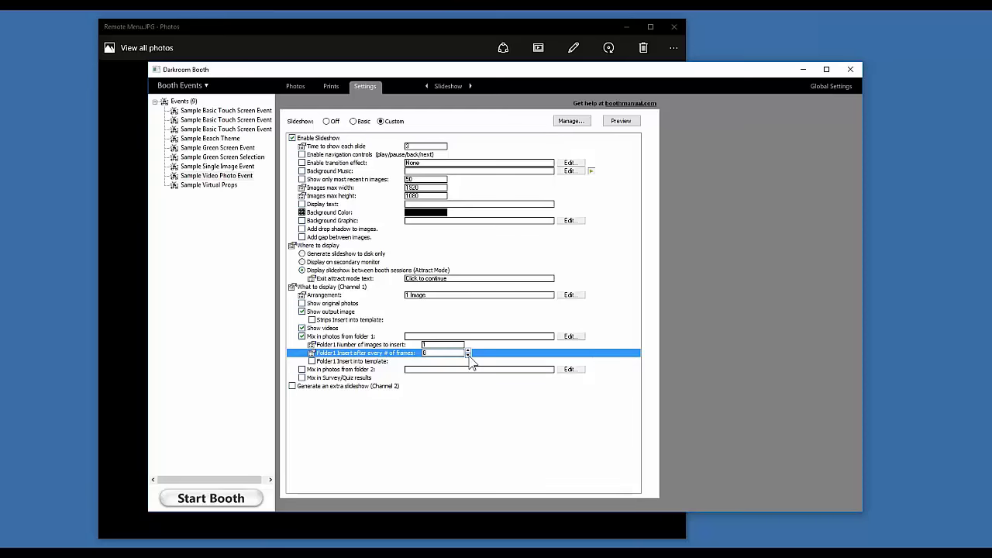
pyautogui.click(467, 355)
pyautogui.click(468, 350)
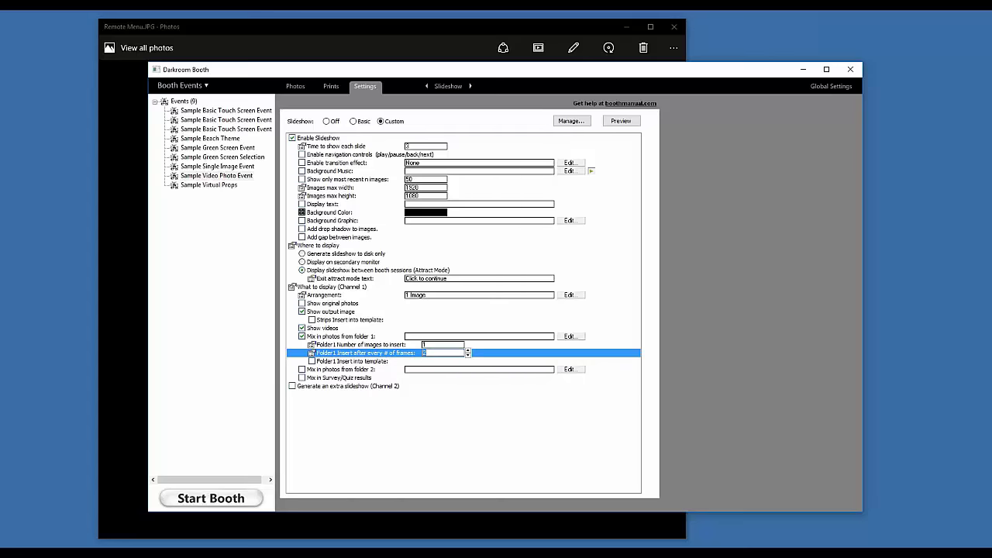
pyautogui.write('2')
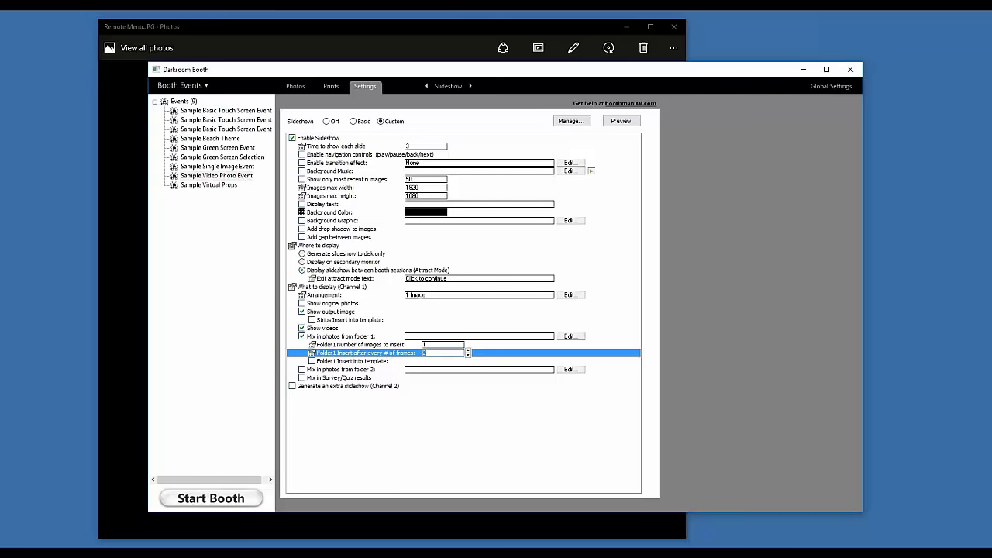